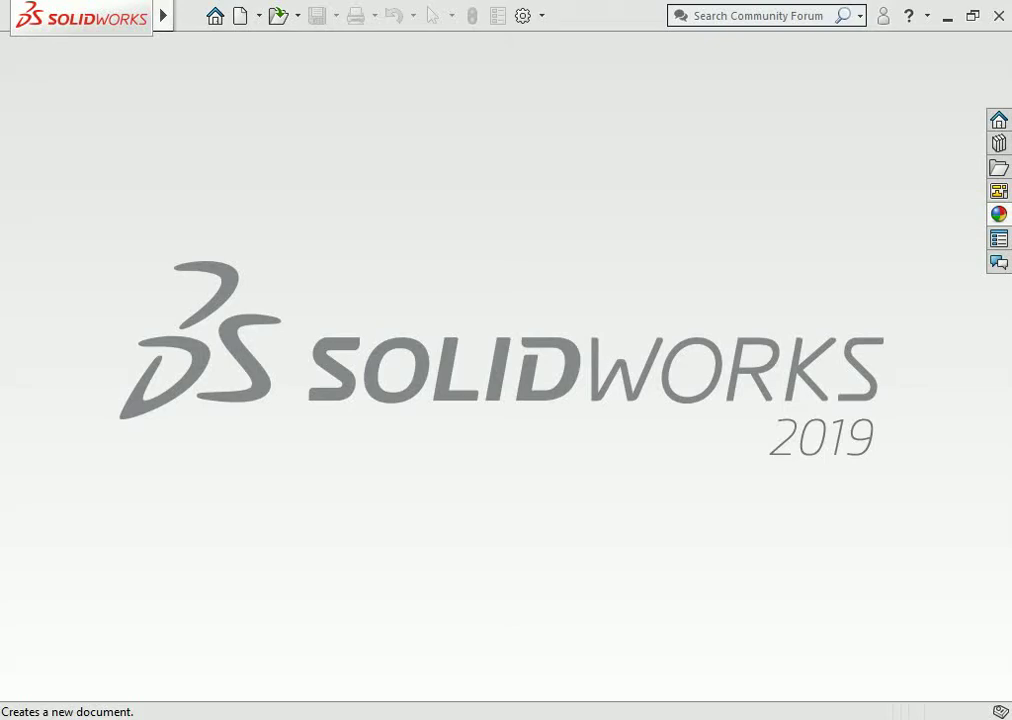
# - Create a new part (Part15) and open an empty sketch on the Front Plane
pyautogui.click(240, 15)
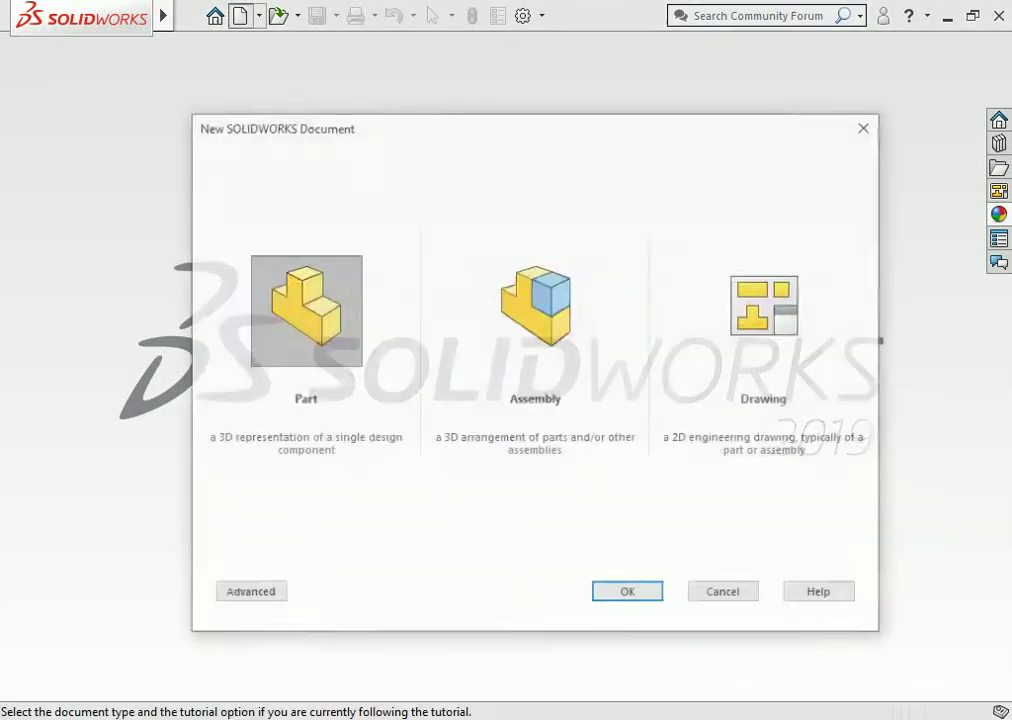
pyautogui.press('Return')
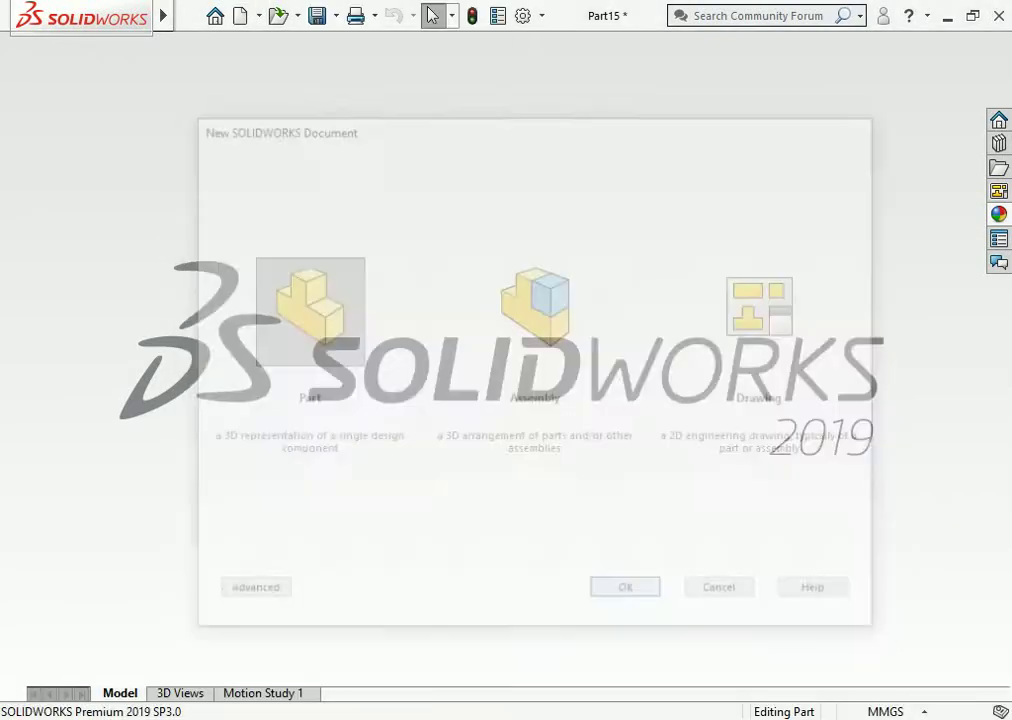
pyautogui.click(78, 334)
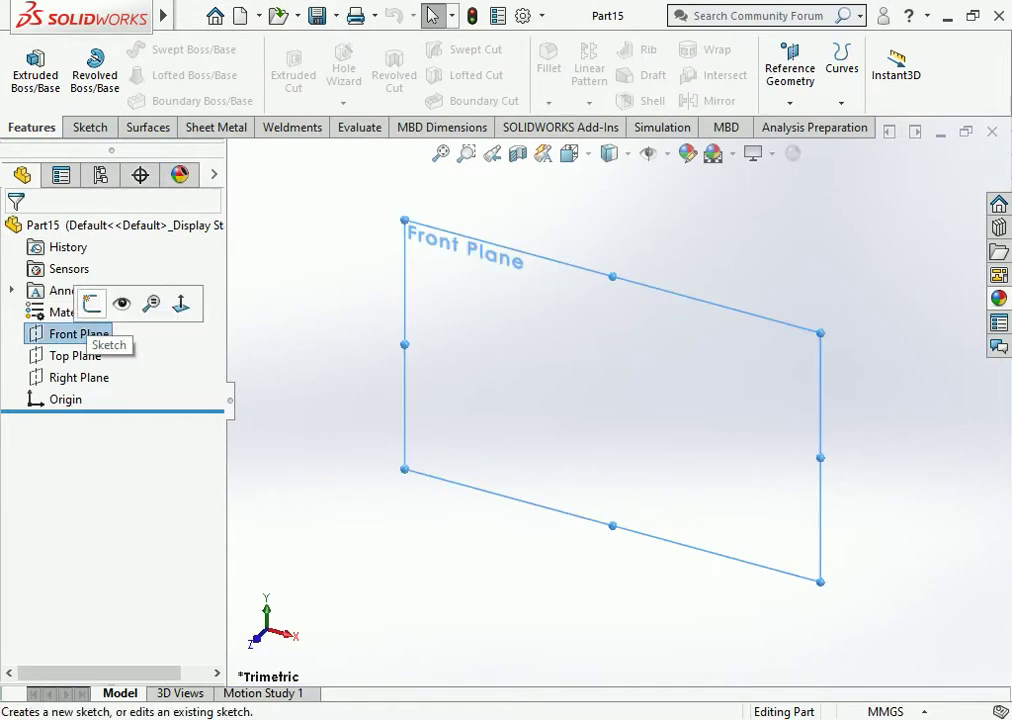
pyautogui.click(92, 303)
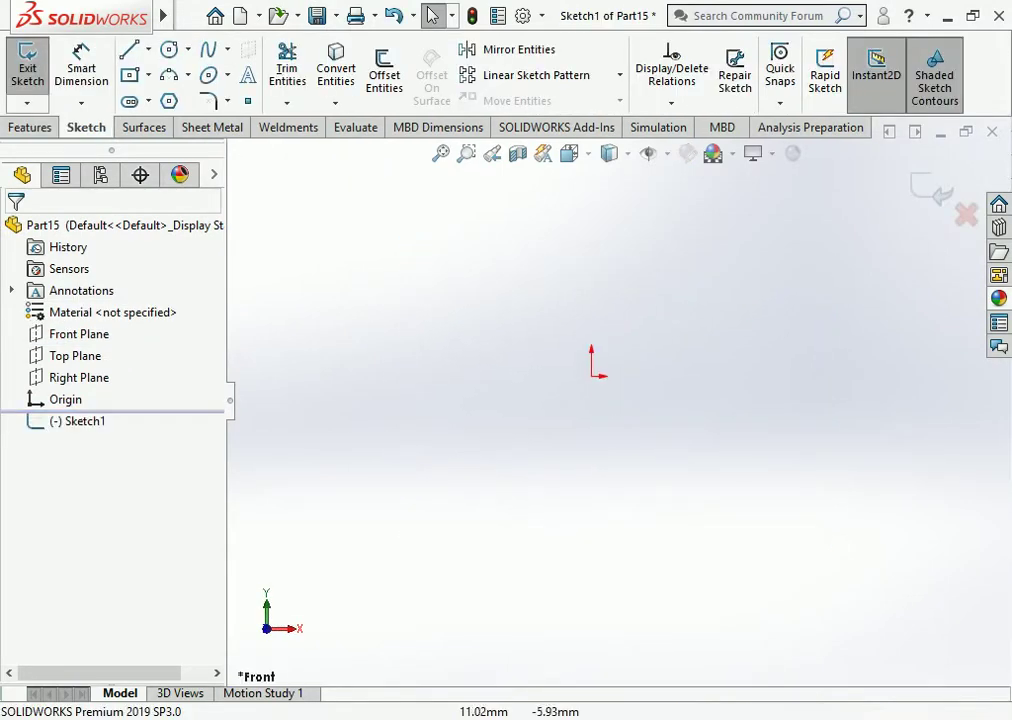
# - Draw the short top, right, bottom and short left edges as lines starting at the origin
pyautogui.click(128, 50)
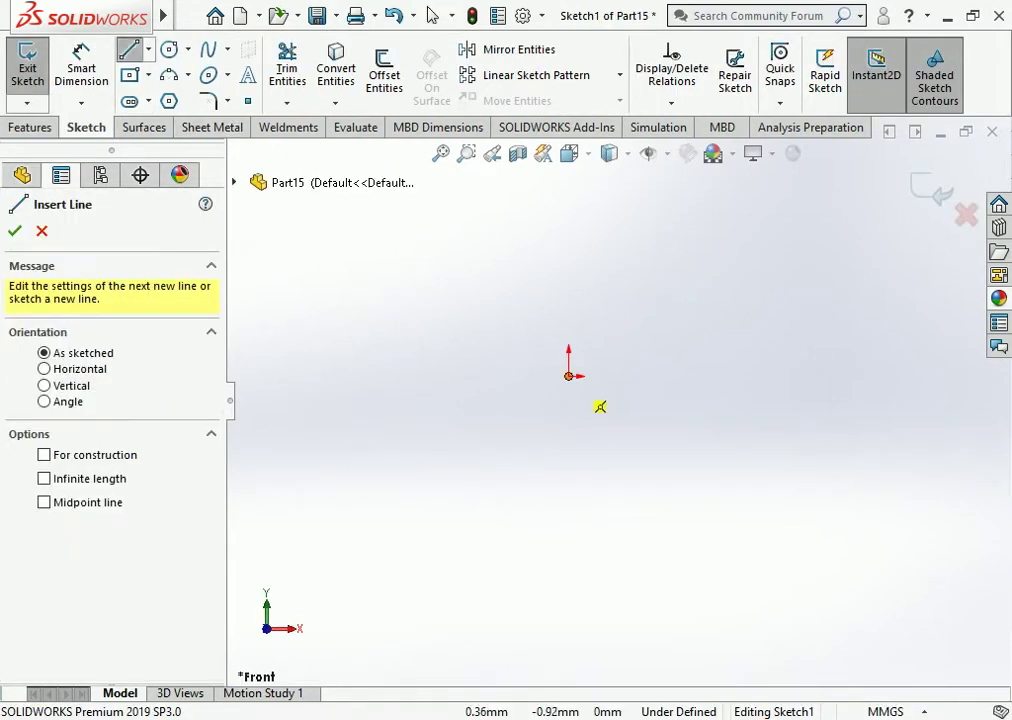
pyautogui.click(569, 376)
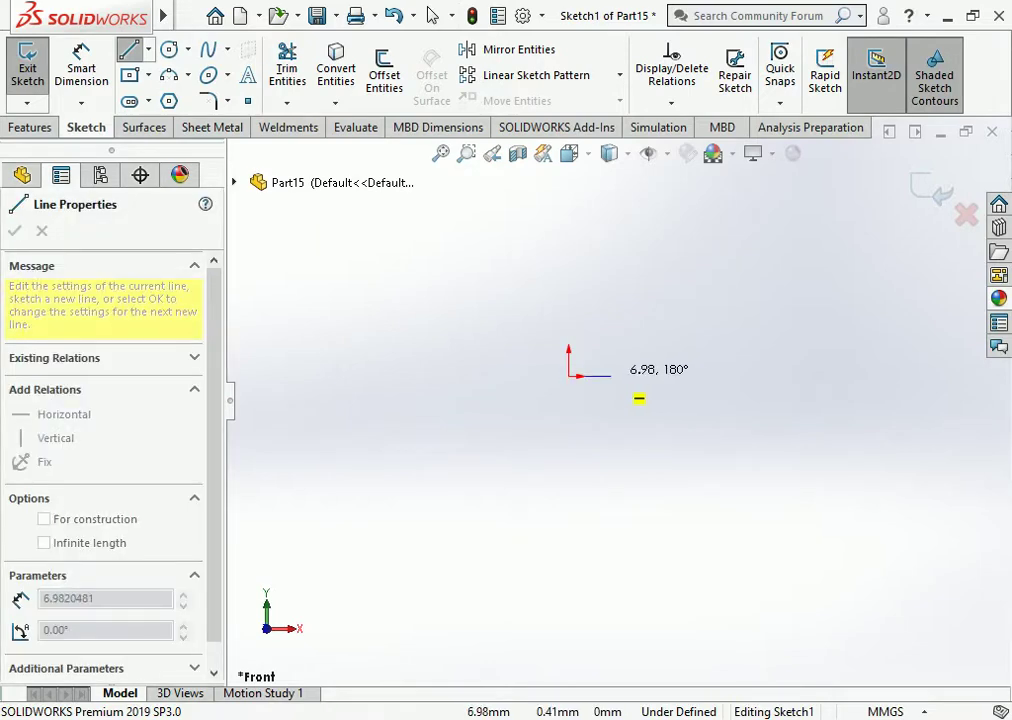
pyautogui.click(611, 376)
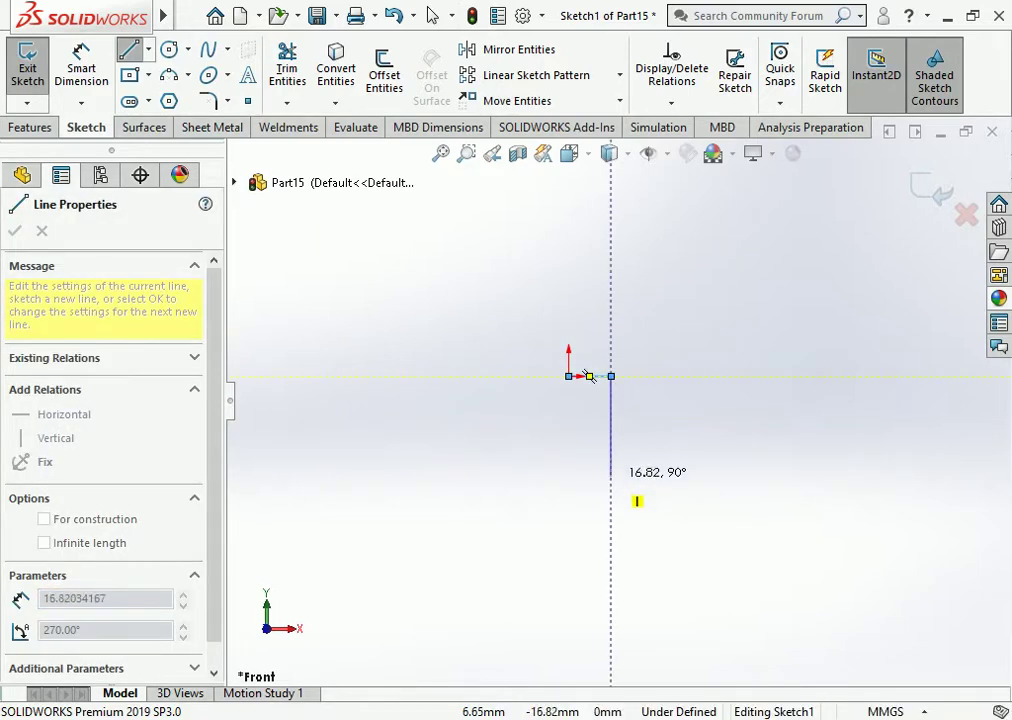
pyautogui.click(611, 483)
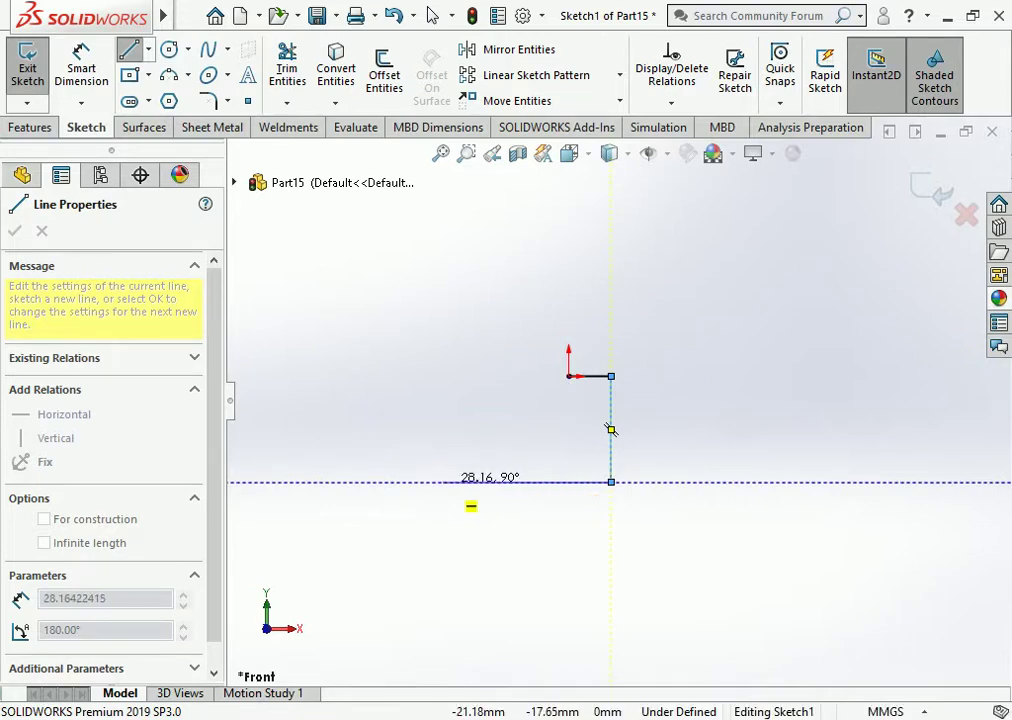
pyautogui.click(443, 483)
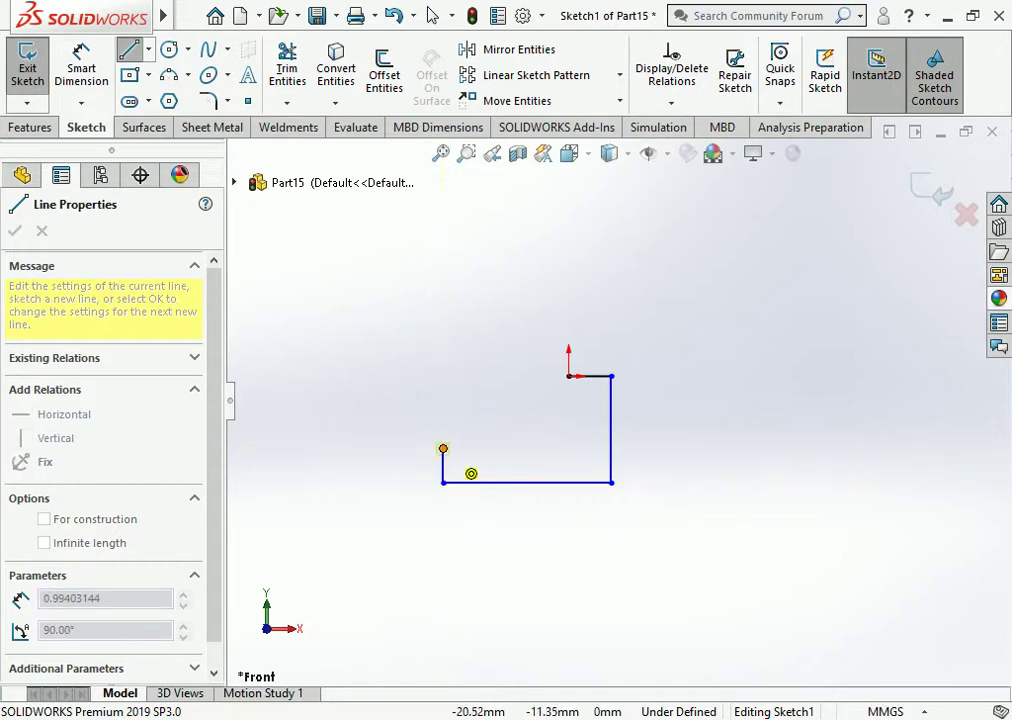
pyautogui.click(443, 449)
# - Close the outline with a three-point arc from the left edge back to the origin
pyautogui.click(569, 376)
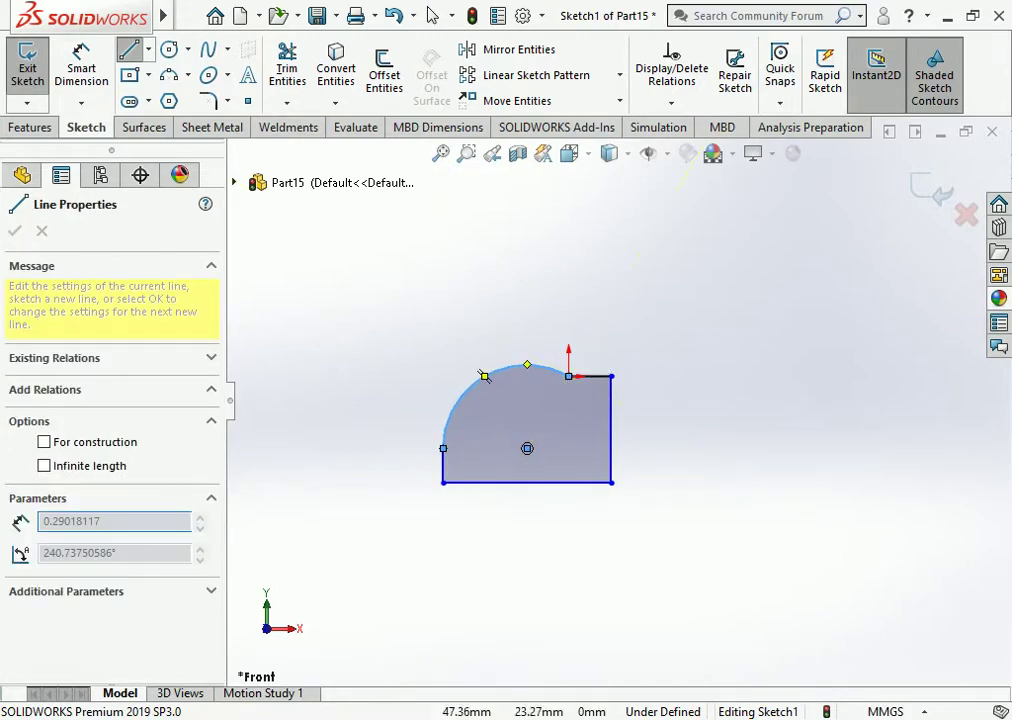
pyautogui.hotkey('ctrl', 'z')
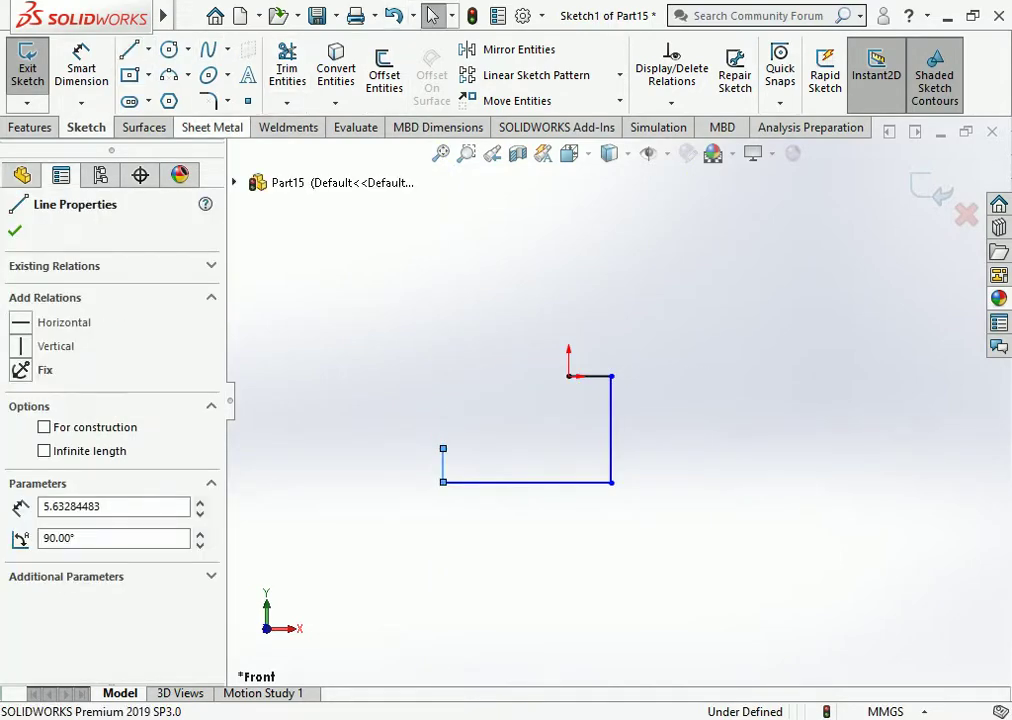
pyautogui.press('a')
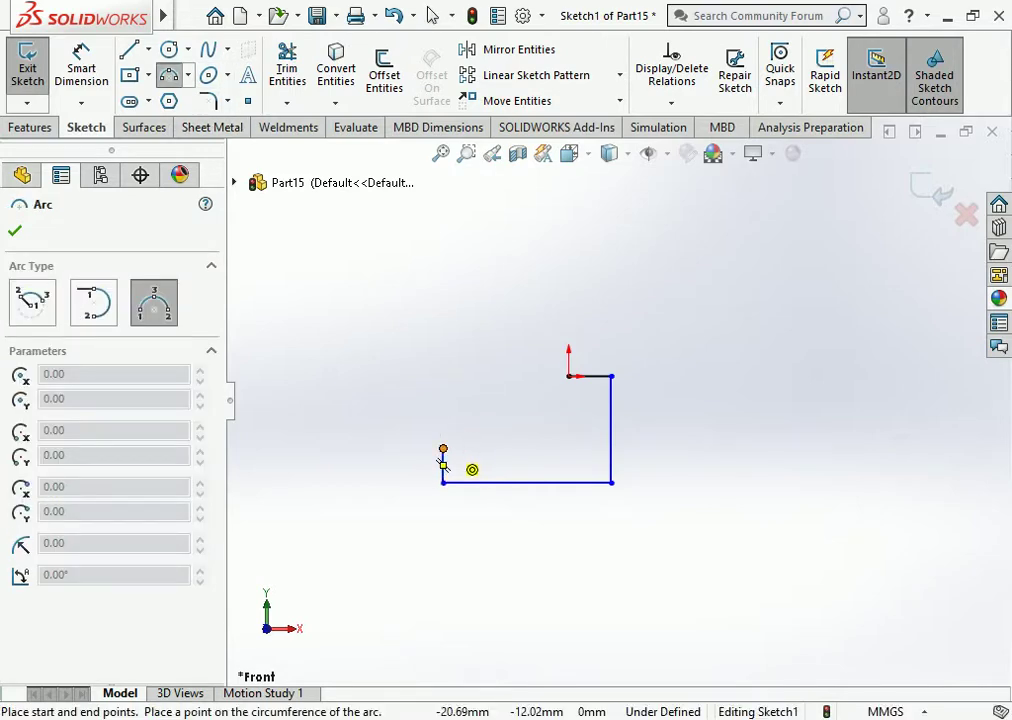
pyautogui.click(443, 464)
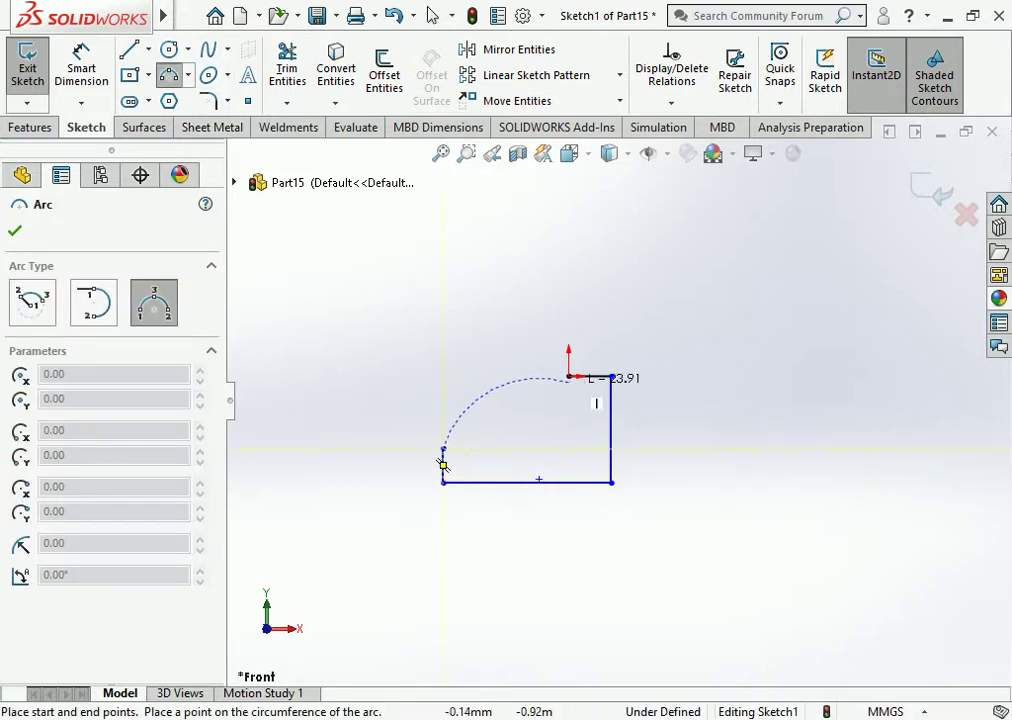
pyautogui.click(590, 560)
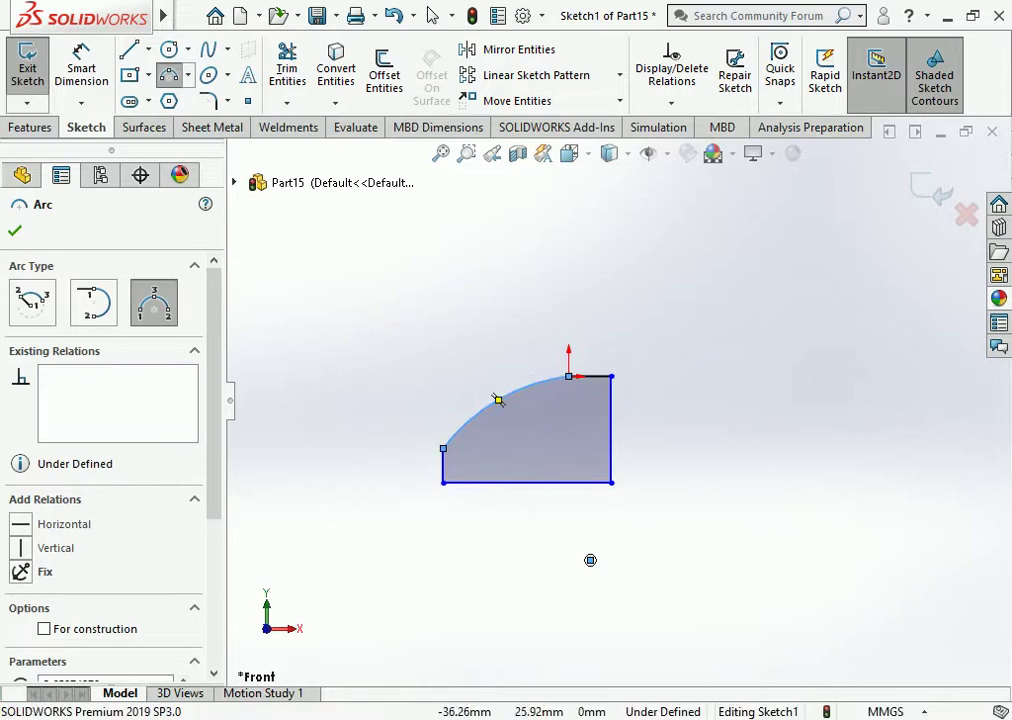
# - Dimension the bottom edge 60 mm and the short left edge 12 mm
pyautogui.press('d')
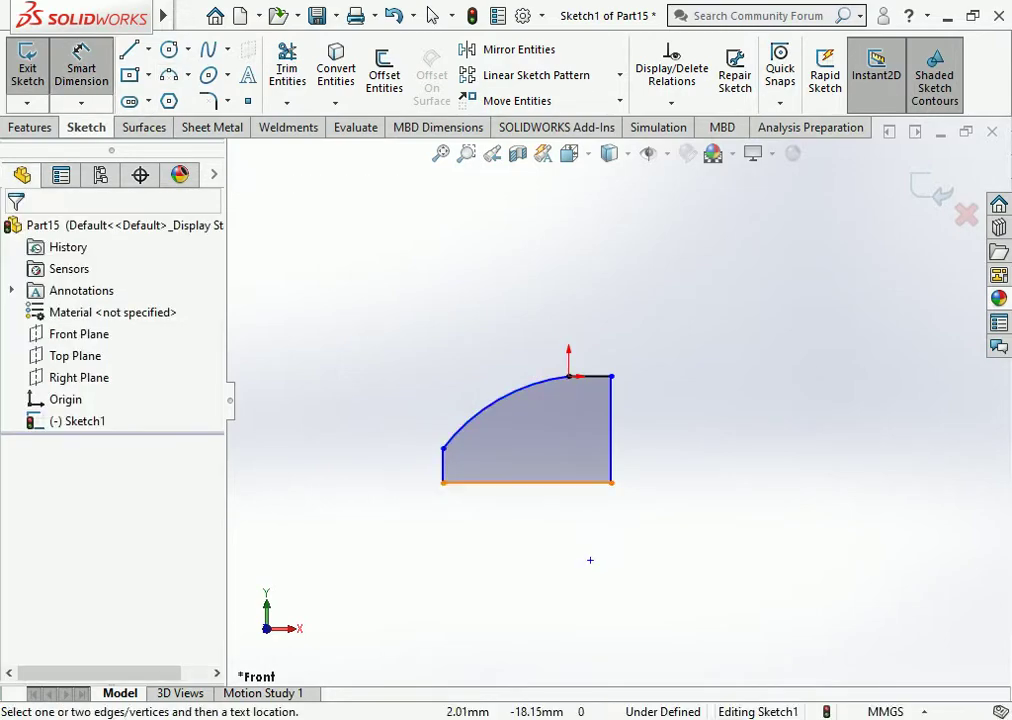
pyautogui.click(545, 483)
pyautogui.click(515, 535)
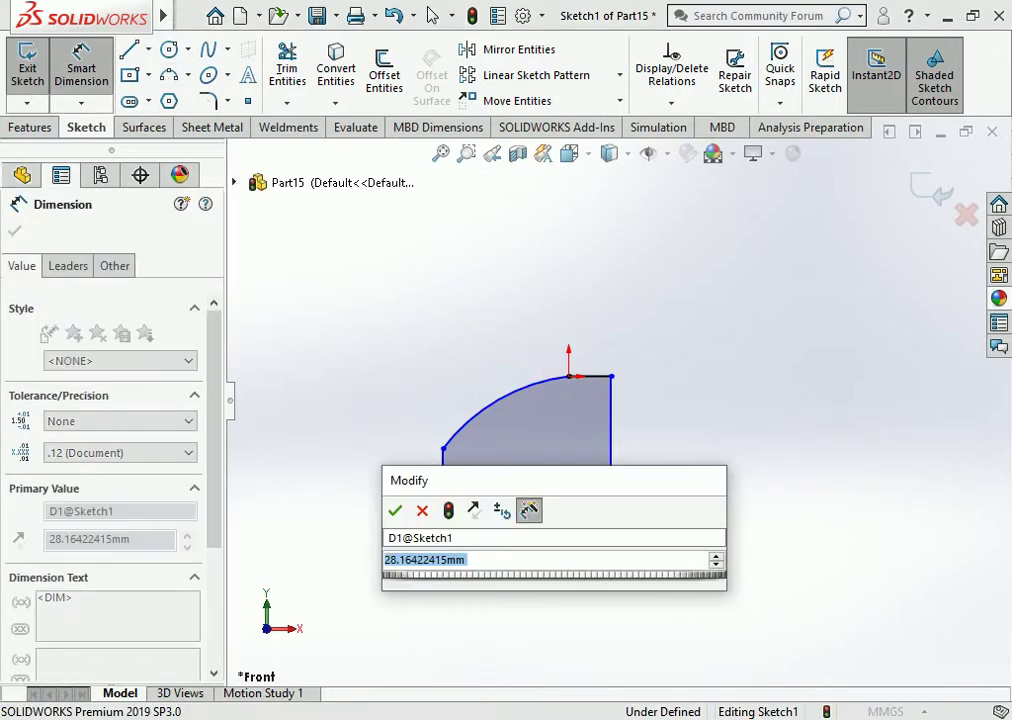
pyautogui.write('60')
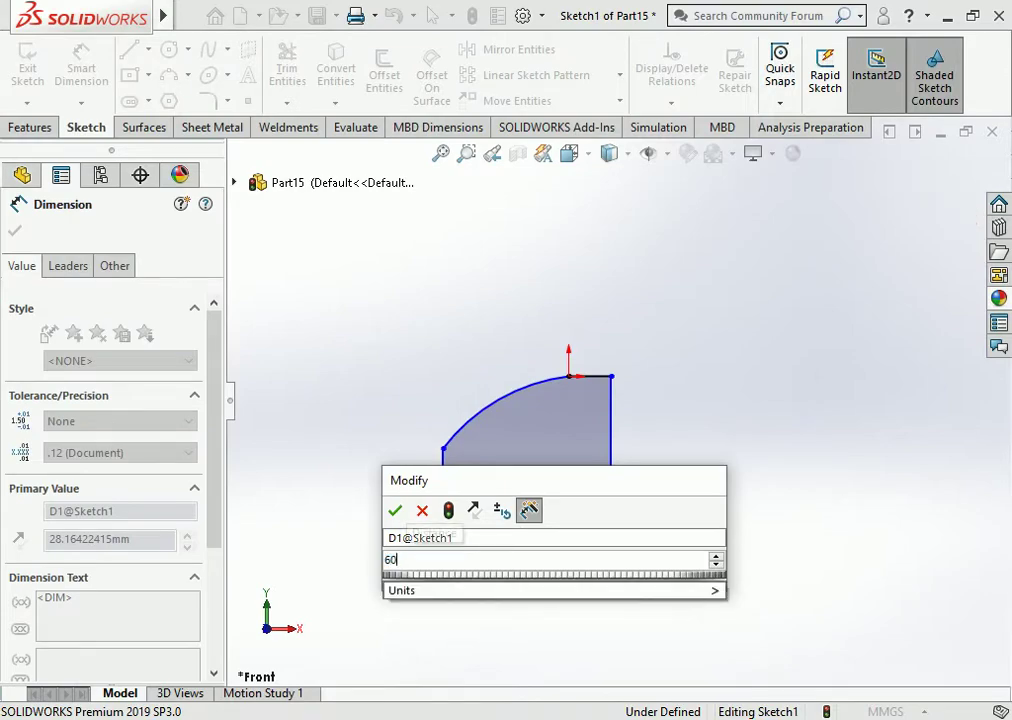
pyautogui.press('Return')
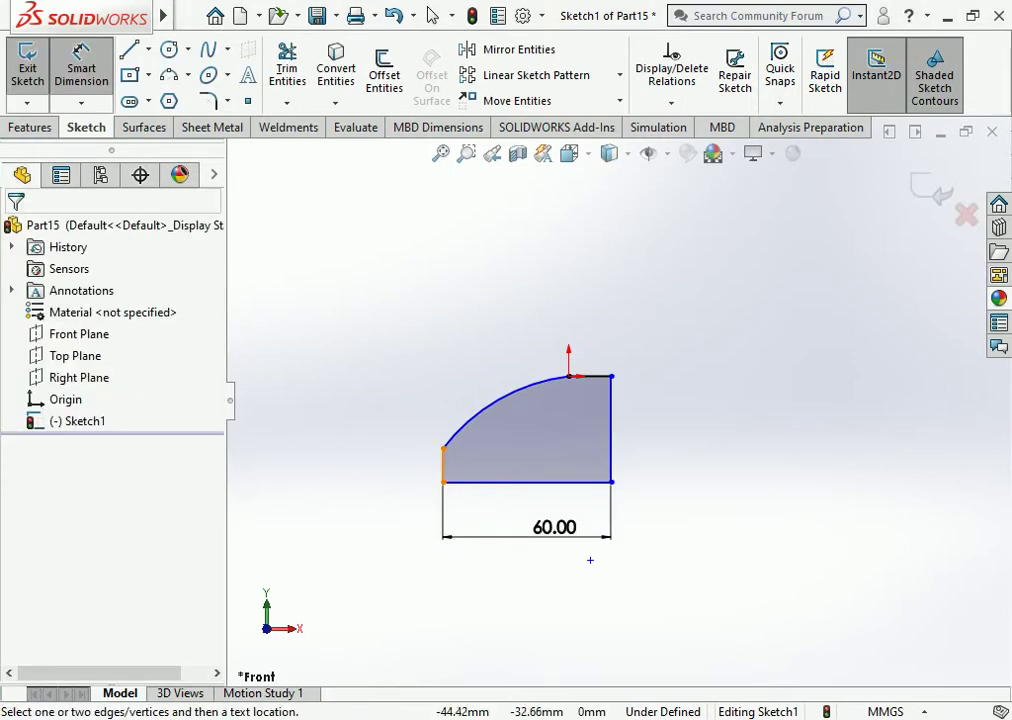
pyautogui.click(443, 465)
pyautogui.click(405, 463)
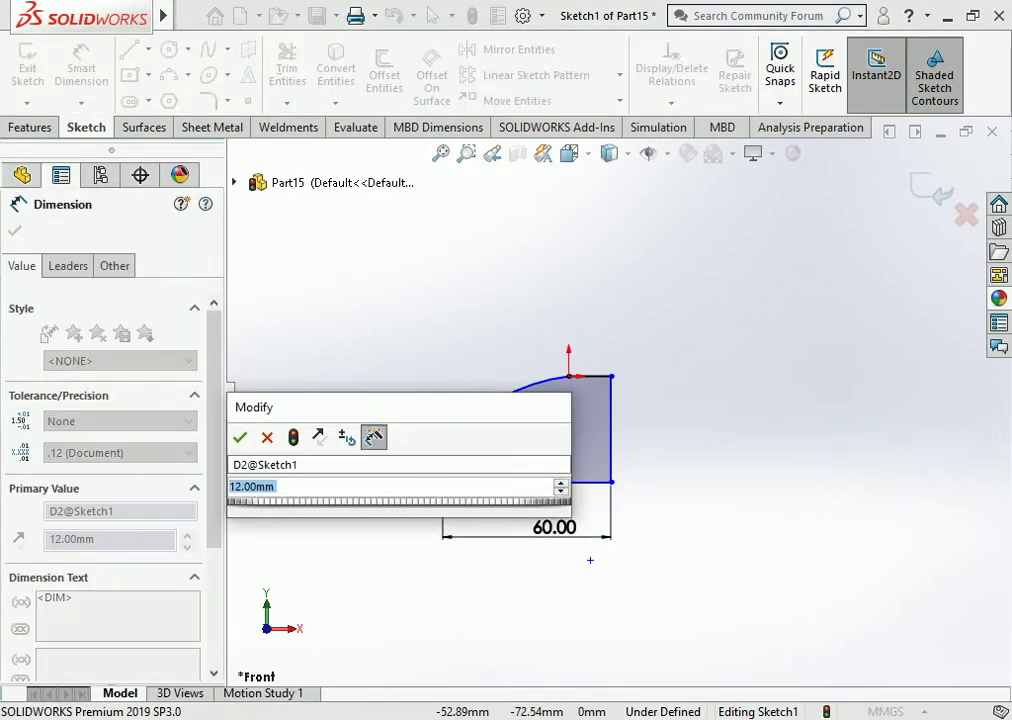
pyautogui.write('123')
pyautogui.press('BackSpace')
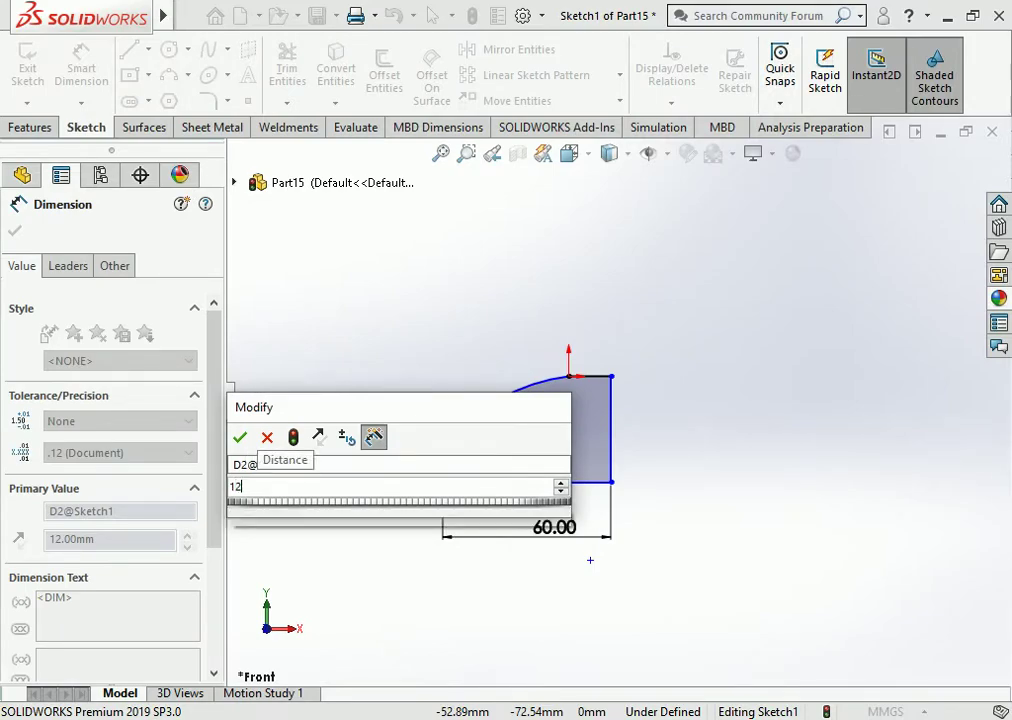
pyautogui.press('Return')
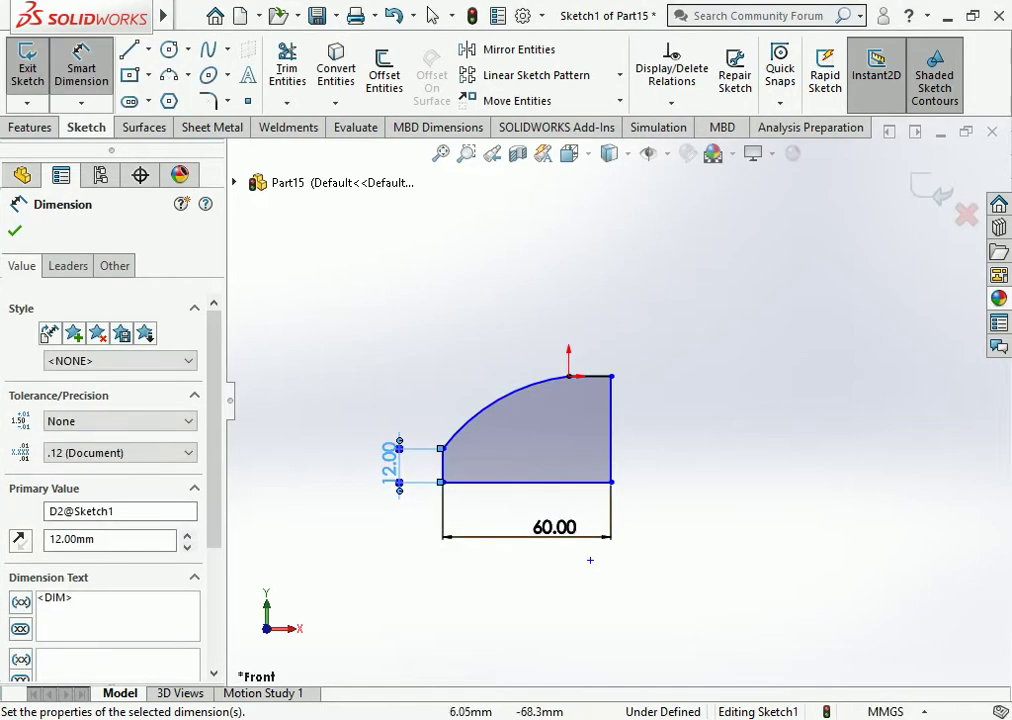
pyautogui.press('Escape')
# - Set the right edge height to 40 mm and the arc radius to R66
pyautogui.click(611, 455)
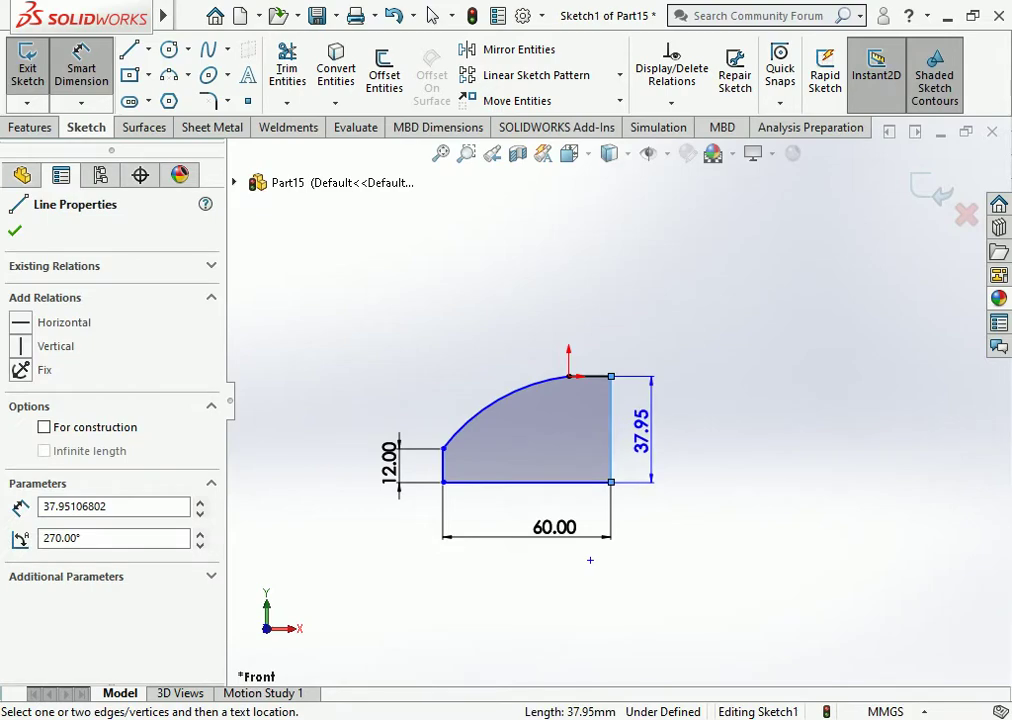
pyautogui.click(590, 560)
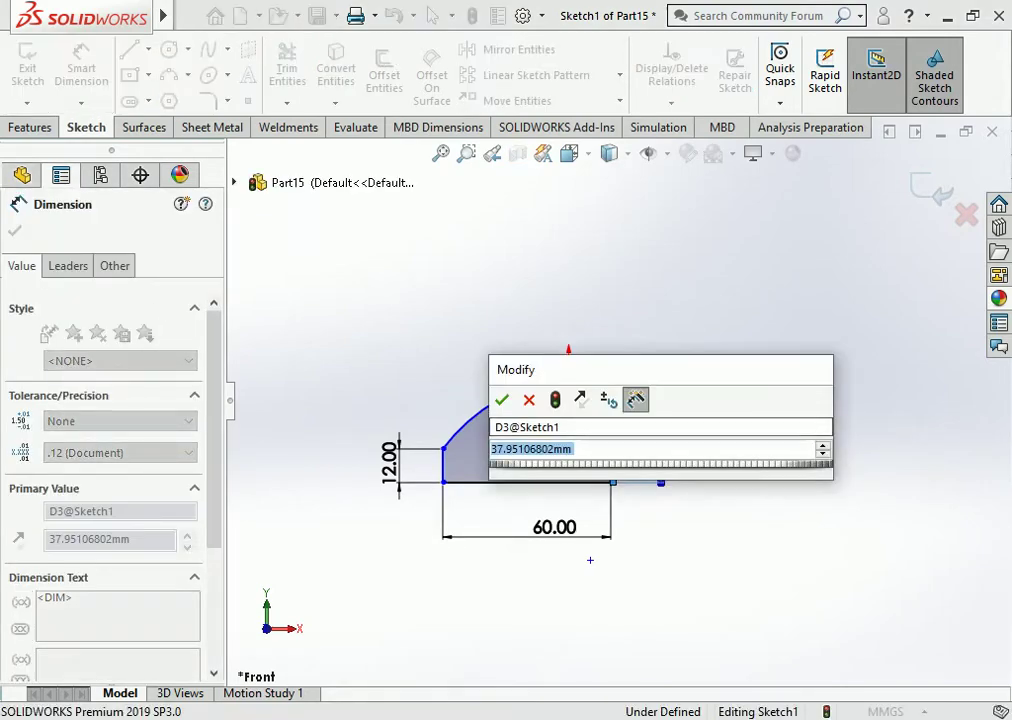
pyautogui.write('40')
pyautogui.press('Return')
pyautogui.press('Escape')
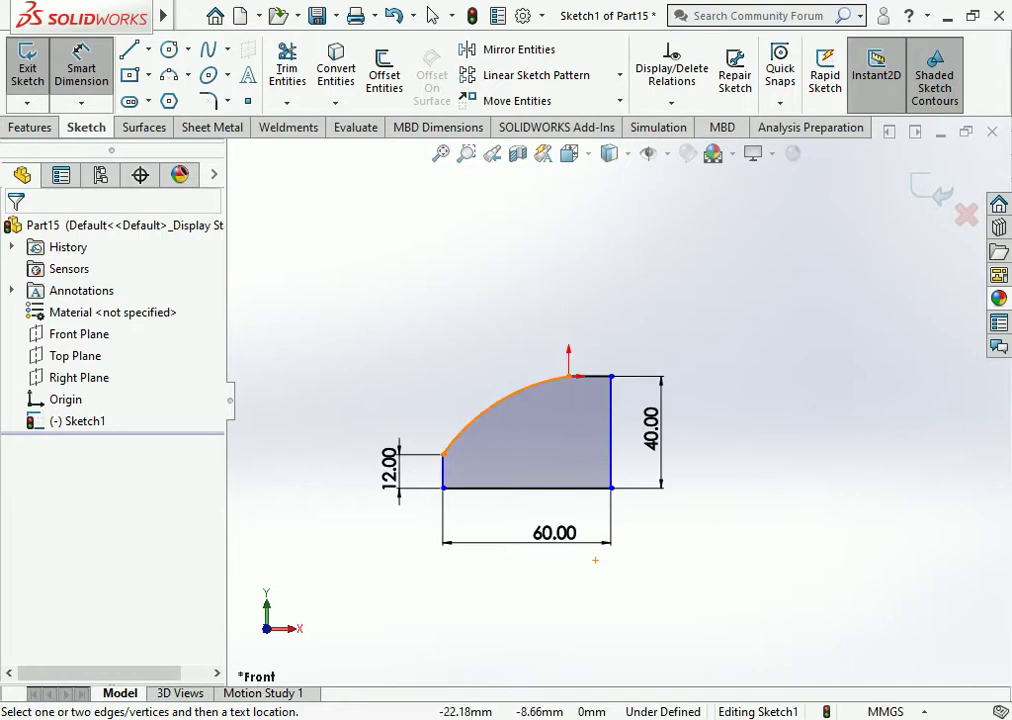
pyautogui.click(512, 394)
pyautogui.click(595, 559)
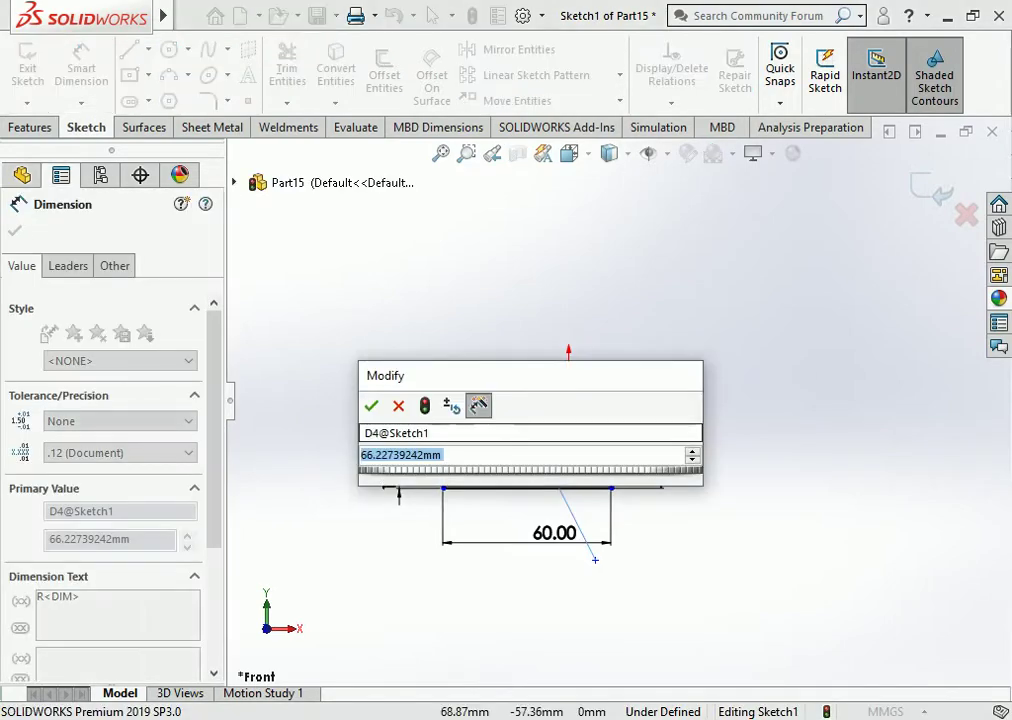
pyautogui.write('66')
pyautogui.press('Return')
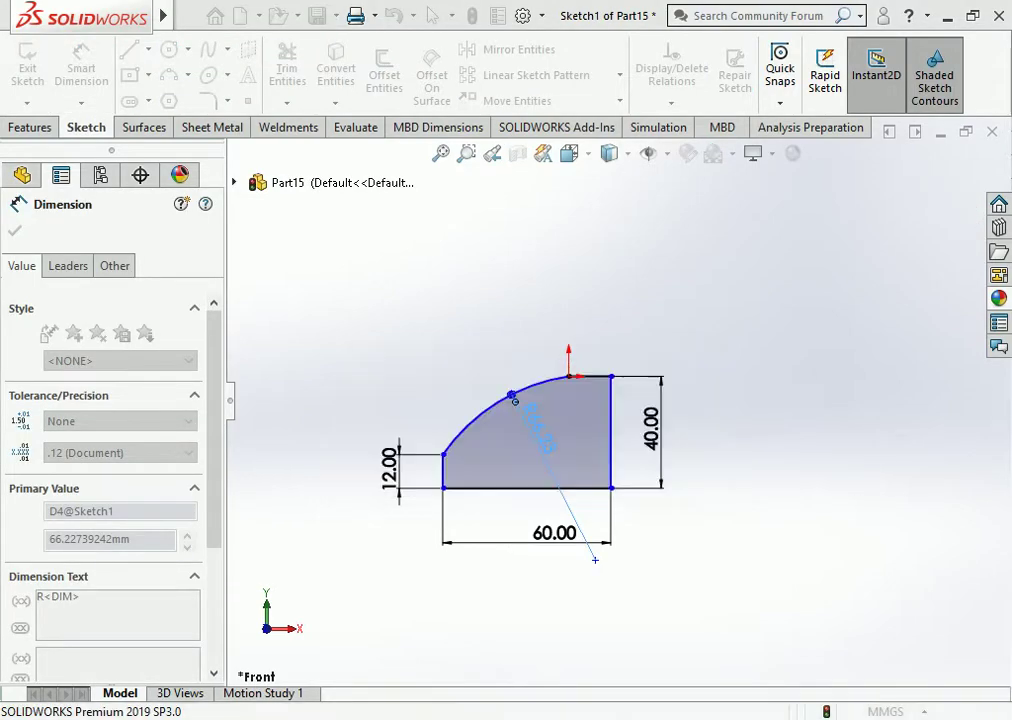
pyautogui.press('Escape')
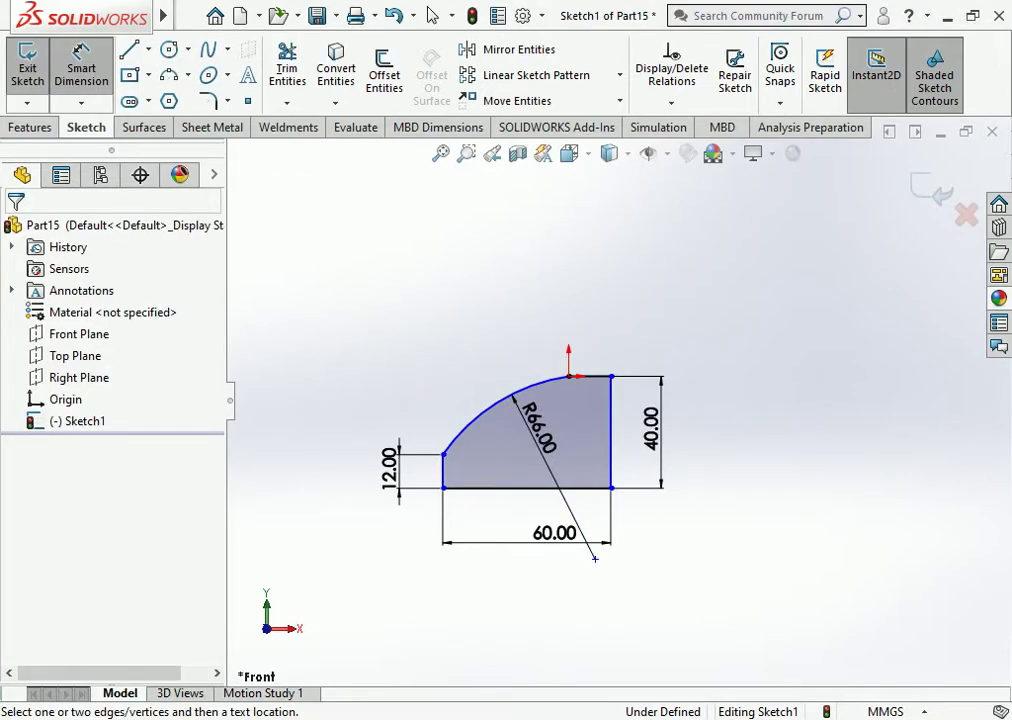
# - Dimension the arc's origin end 14 mm from the right vertical edge
pyautogui.click(569, 376)
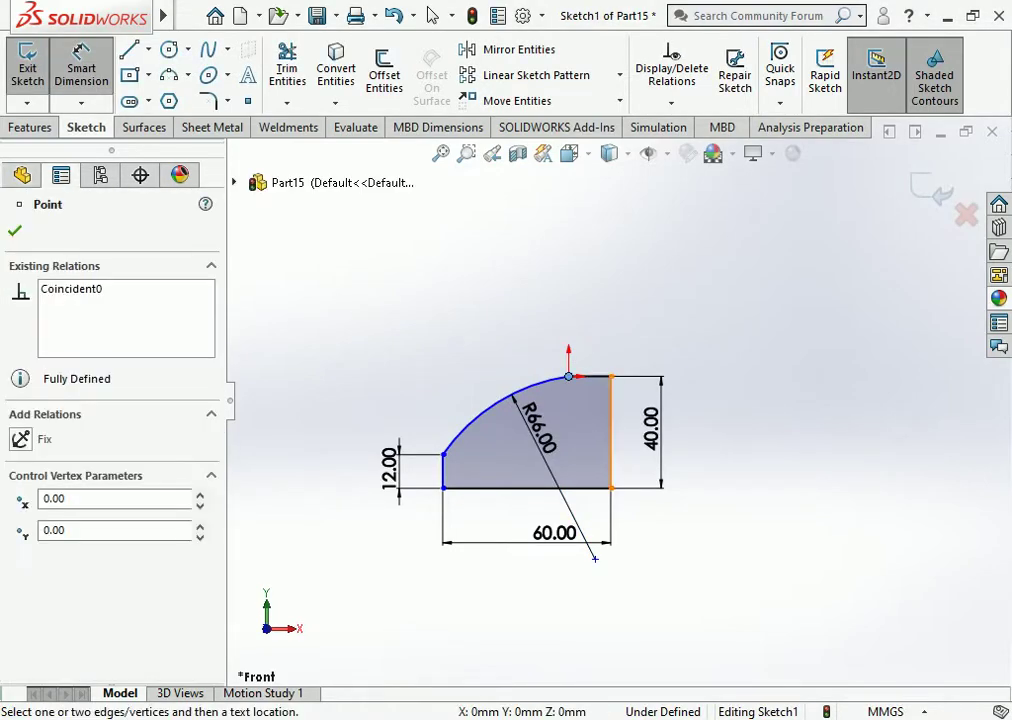
pyautogui.click(611, 430)
pyautogui.click(590, 335)
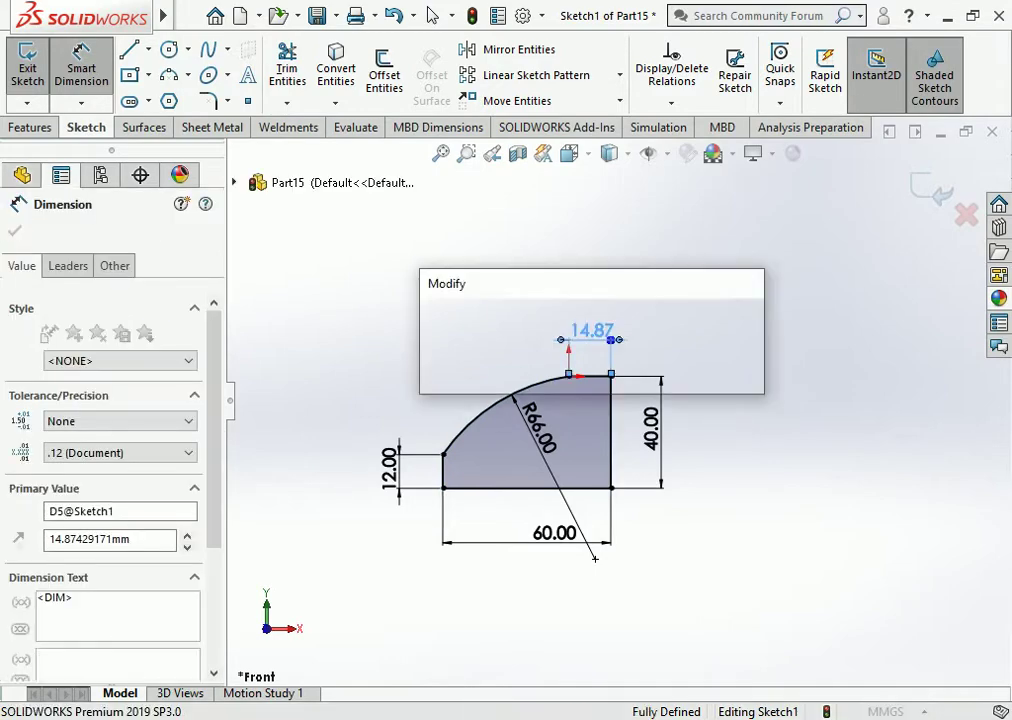
pyautogui.write('14')
pyautogui.press('Return')
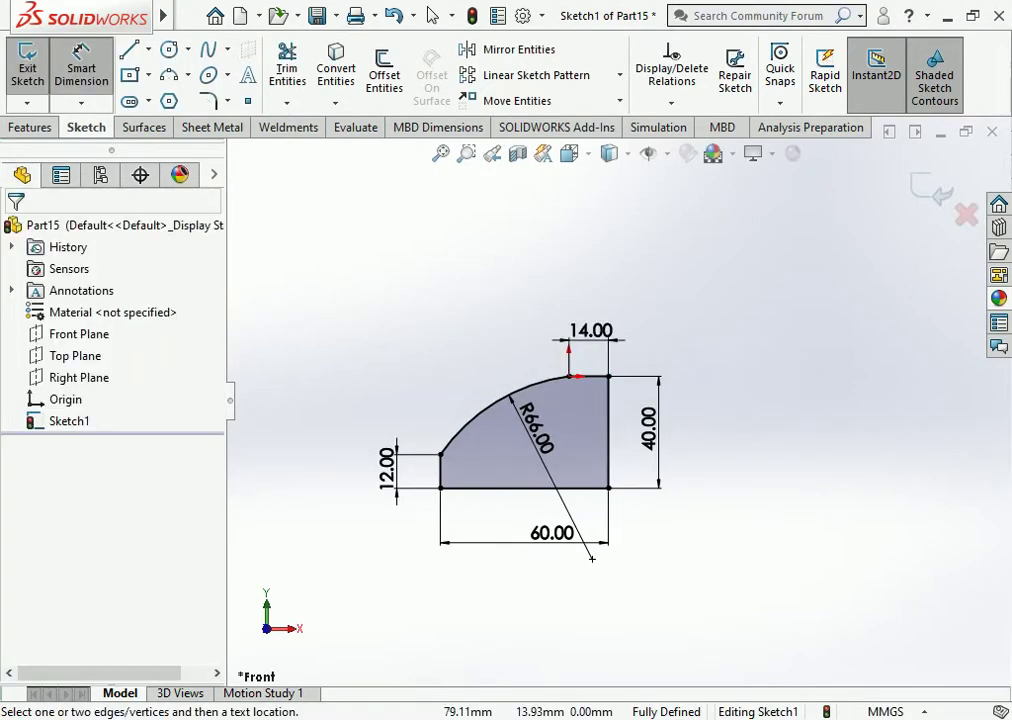
# - Extrude Sketch1 as a Mid Plane boss 50 mm deep
pyautogui.click(30, 127)
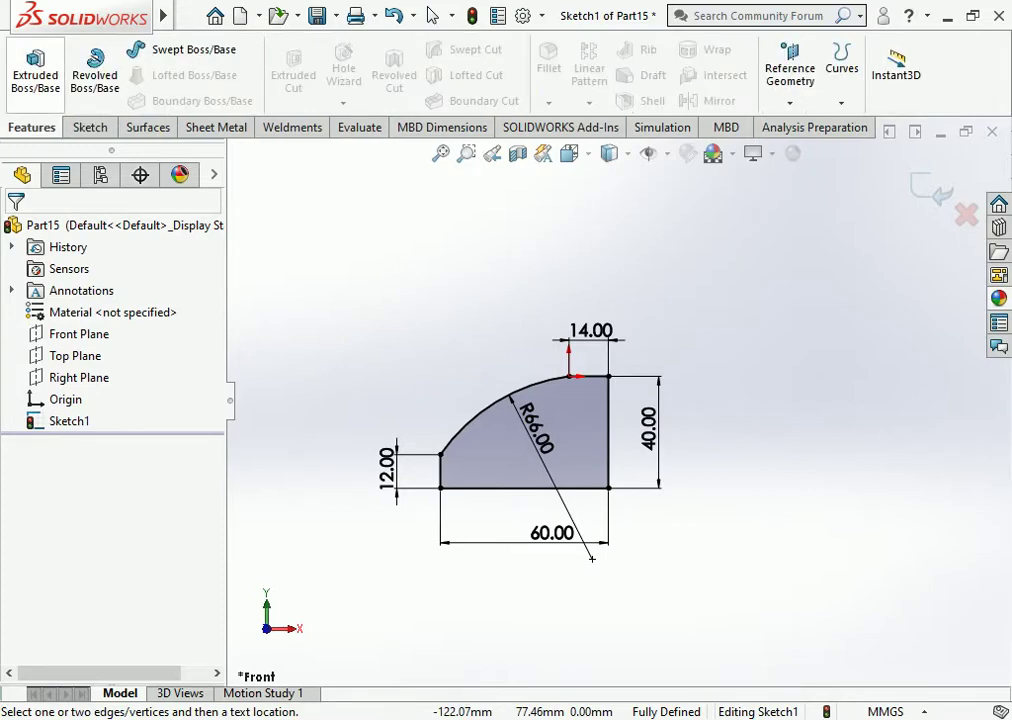
pyautogui.click(35, 70)
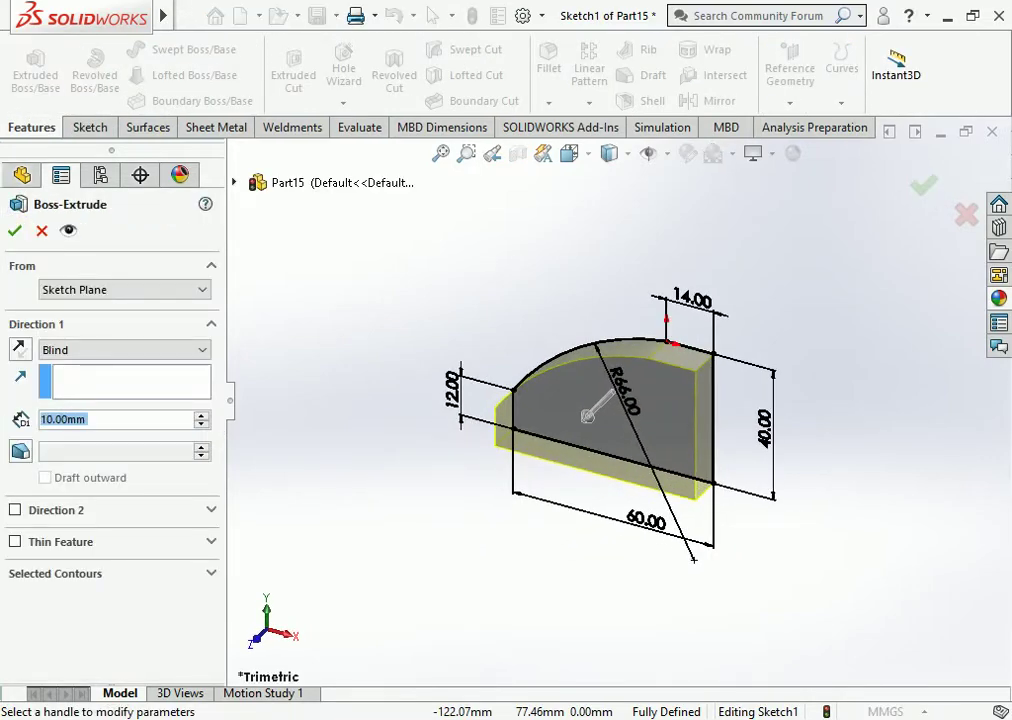
pyautogui.click(120, 350)
pyautogui.click(70, 431)
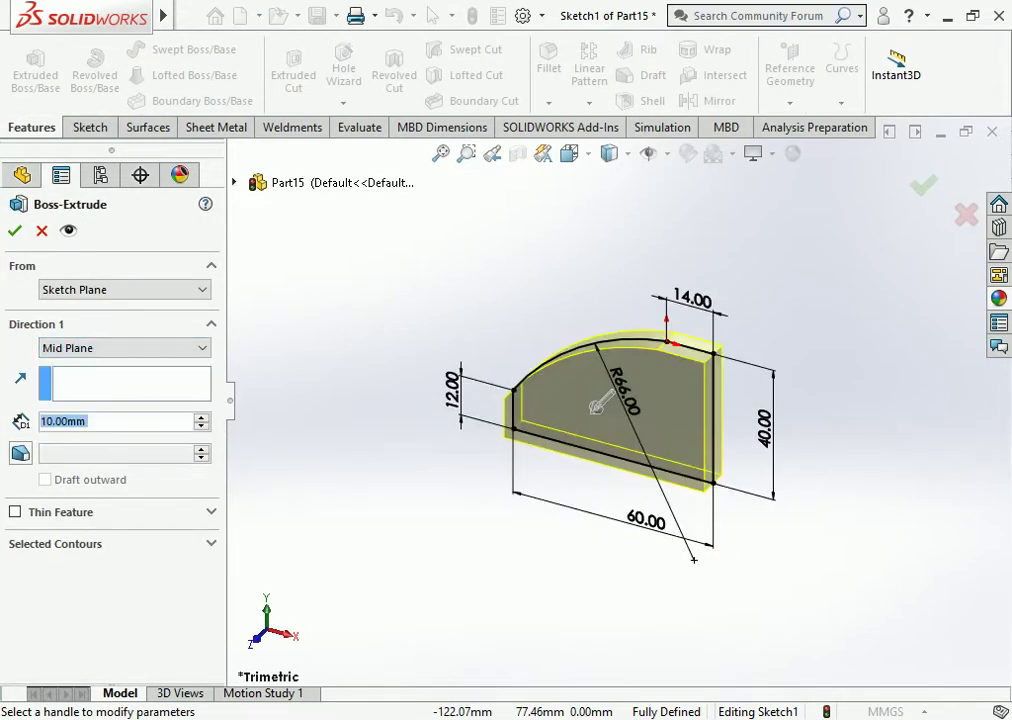
pyautogui.press('Up')
pyautogui.press('Up')
pyautogui.press('Up')
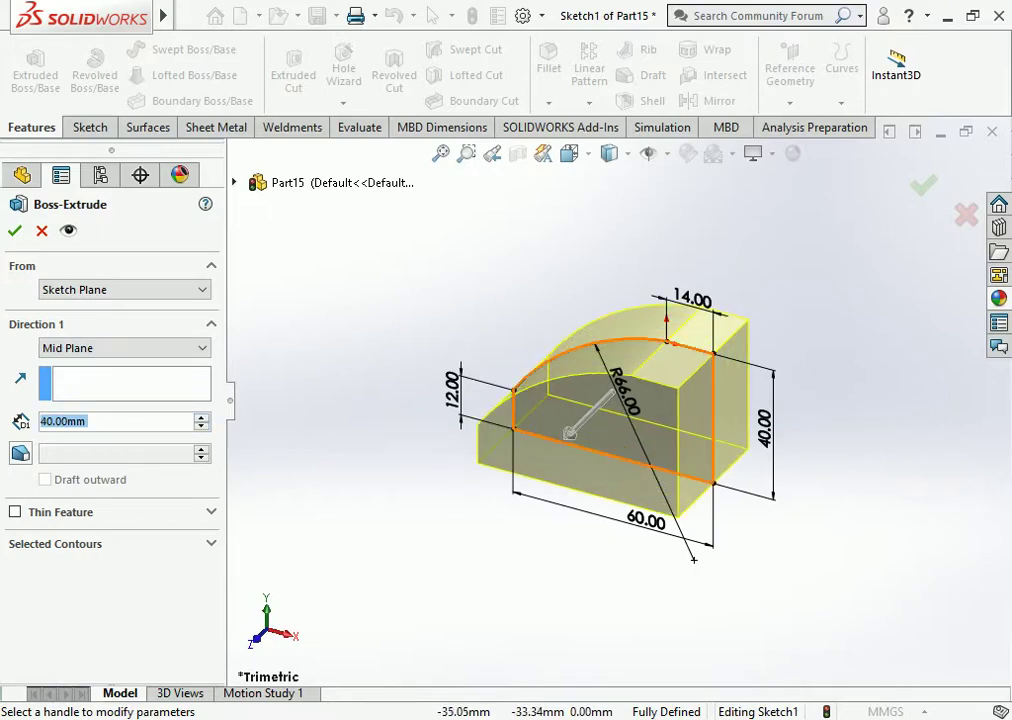
pyautogui.moveTo(620, 400)
pyautogui.mouseDown(button='middle')
pyautogui.moveTo(620, 500)
pyautogui.moveTo(600, 470)
pyautogui.moveTo(625, 505)
pyautogui.mouseUp(button='middle')
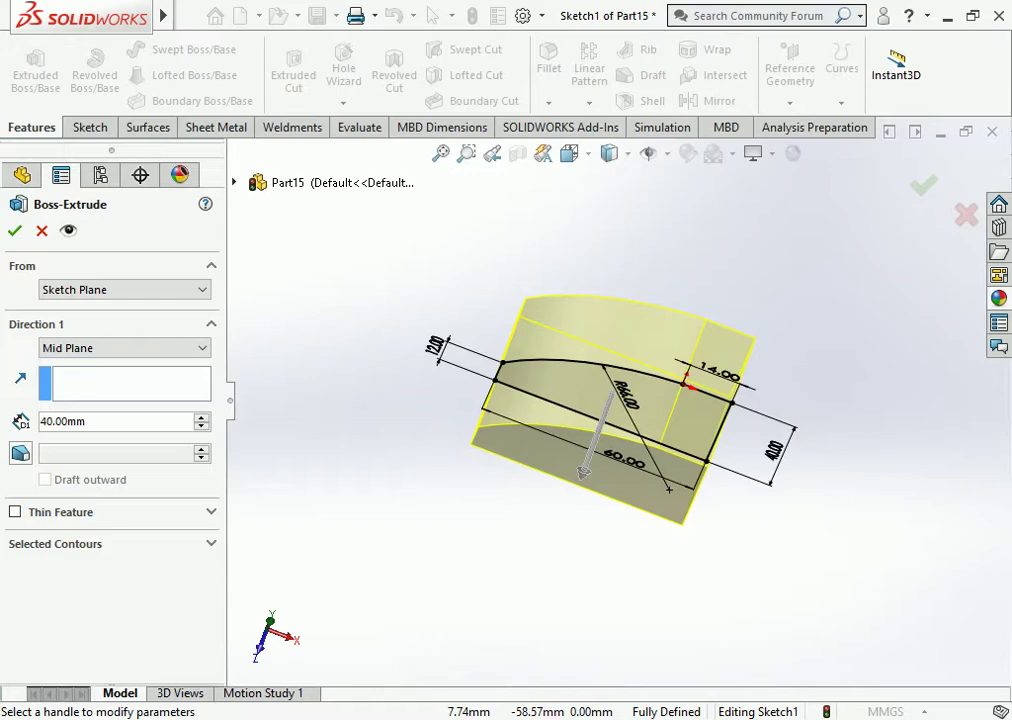
pyautogui.moveTo(425, 561)
pyautogui.mouseDown(button='middle')
pyautogui.moveTo(350, 561)
pyautogui.moveTo(360, 561)
pyautogui.moveTo(360, 510)
pyautogui.mouseUp(button='middle')
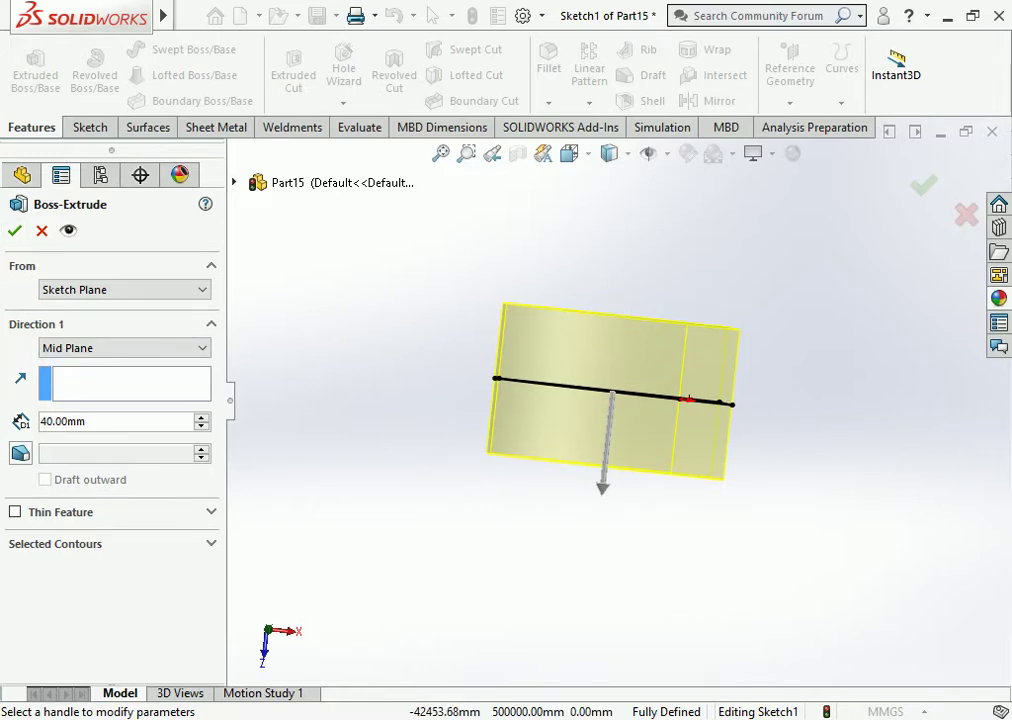
pyautogui.moveTo(400, 561); pyautogui.dragTo(370, 561, button='middle')
pyautogui.click(201, 416)
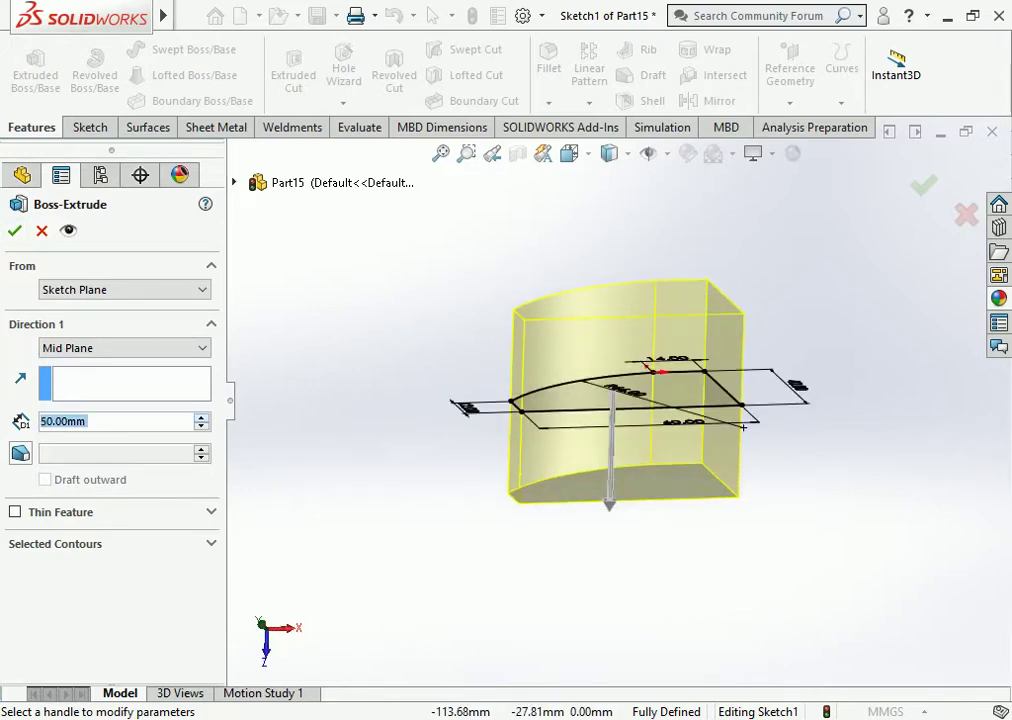
pyautogui.moveTo(600, 562)
pyautogui.mouseDown(button='middle')
pyautogui.moveTo(380, 561)
pyautogui.moveTo(360, 545)
pyautogui.mouseUp(button='middle')
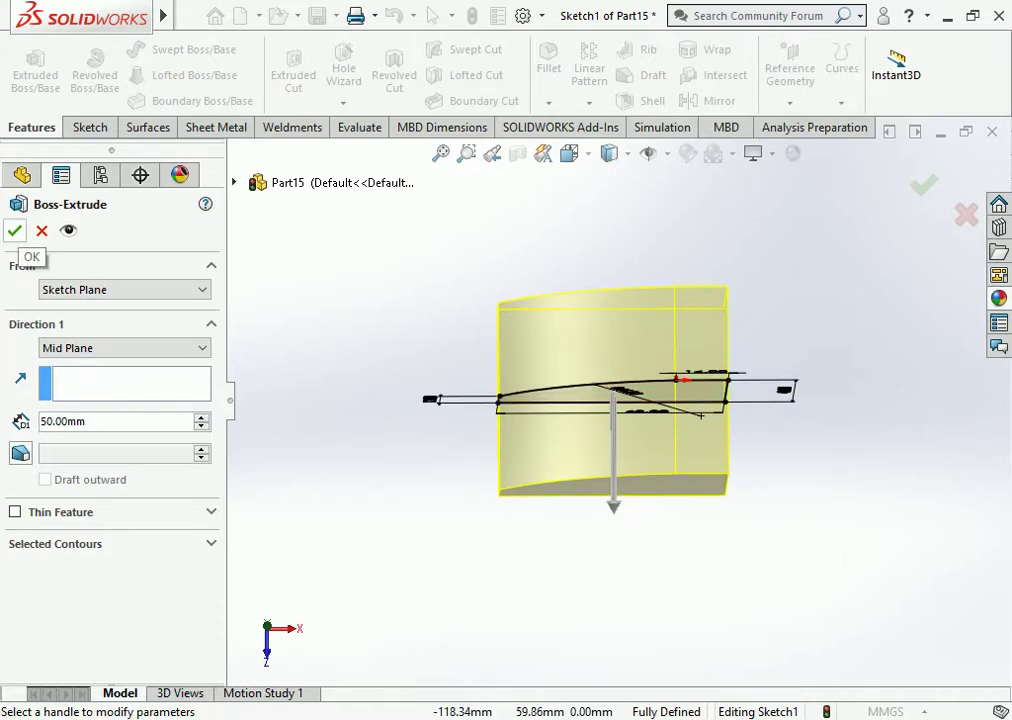
pyautogui.click(14, 230)
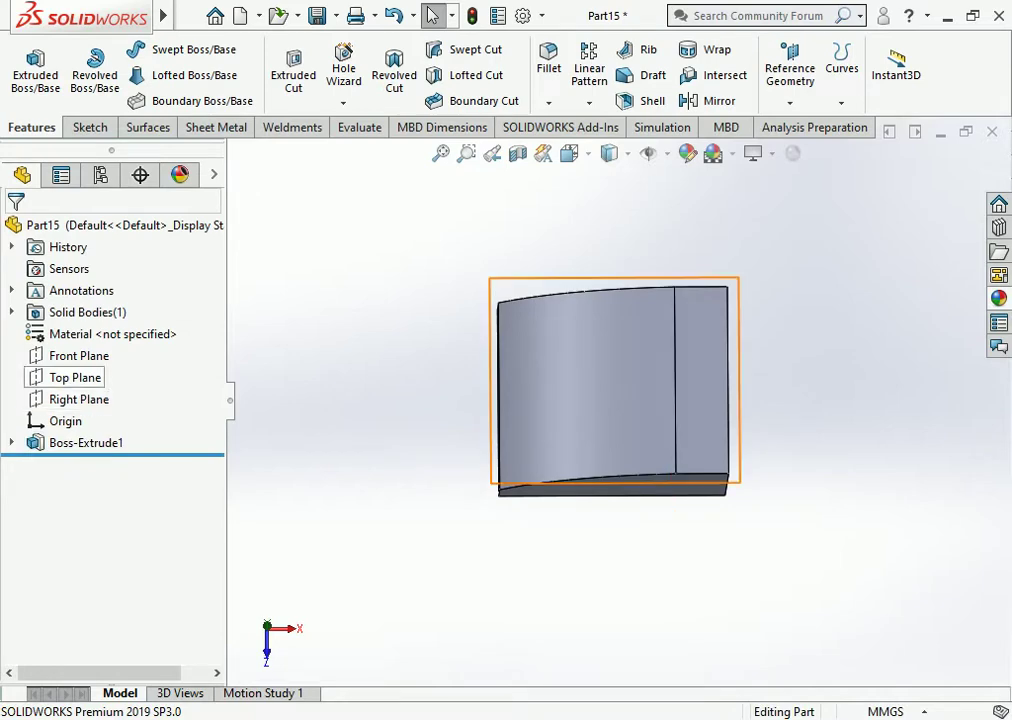
# - Start Sketch2 on the Top Plane and view it Normal To
pyautogui.click(75, 377)
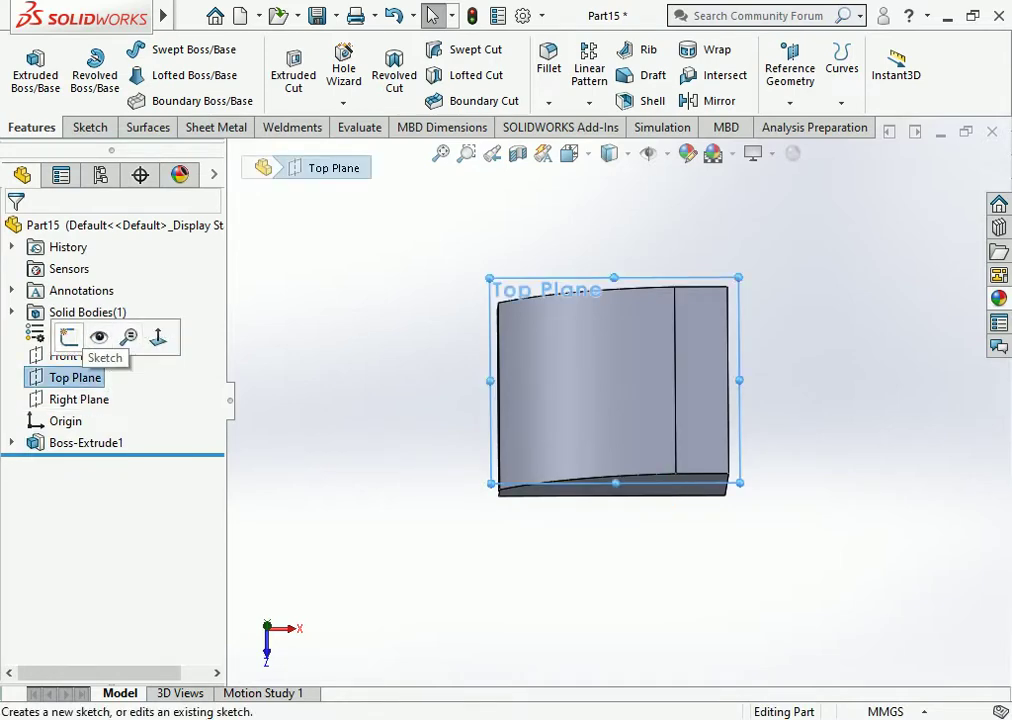
pyautogui.click(68, 337)
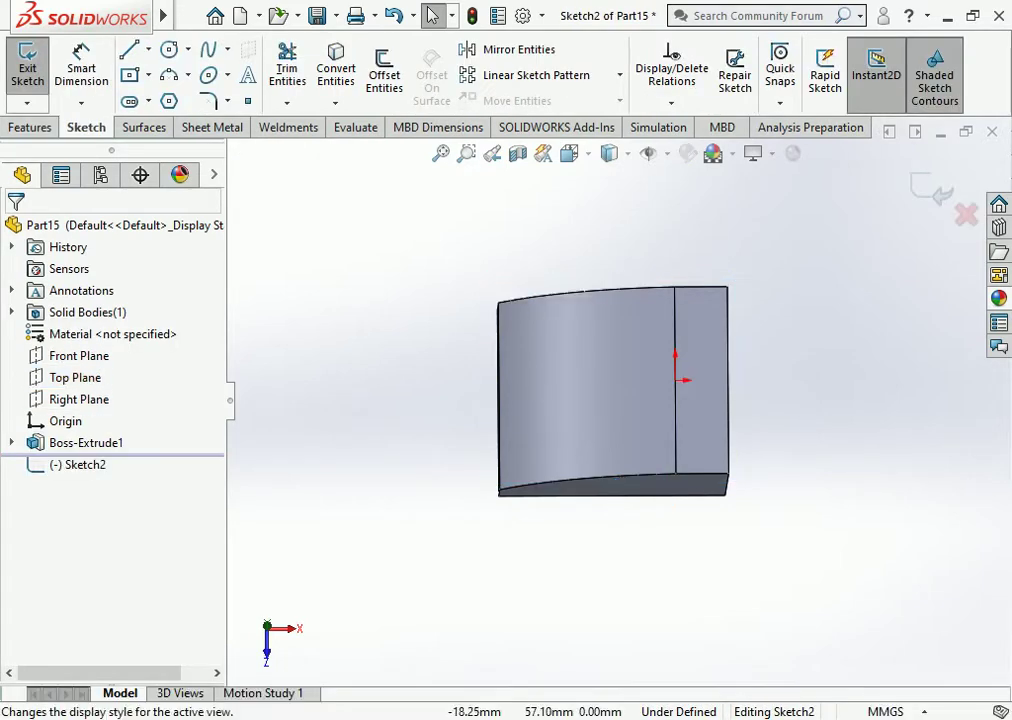
pyautogui.click(569, 153)
pyautogui.click(680, 262)
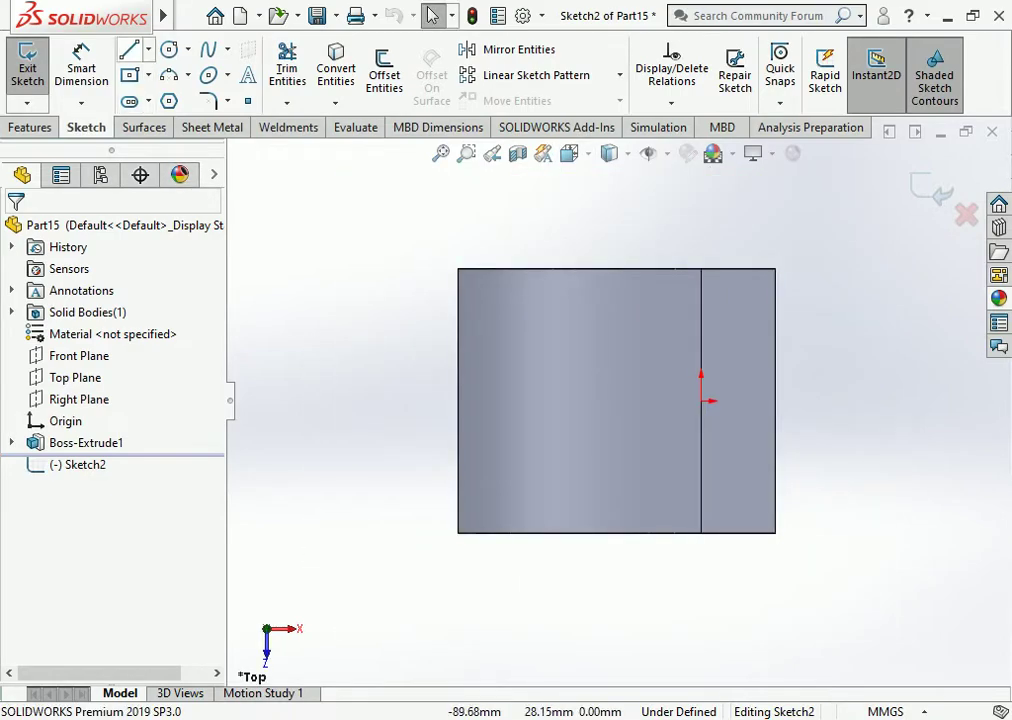
pyautogui.press('Escape')
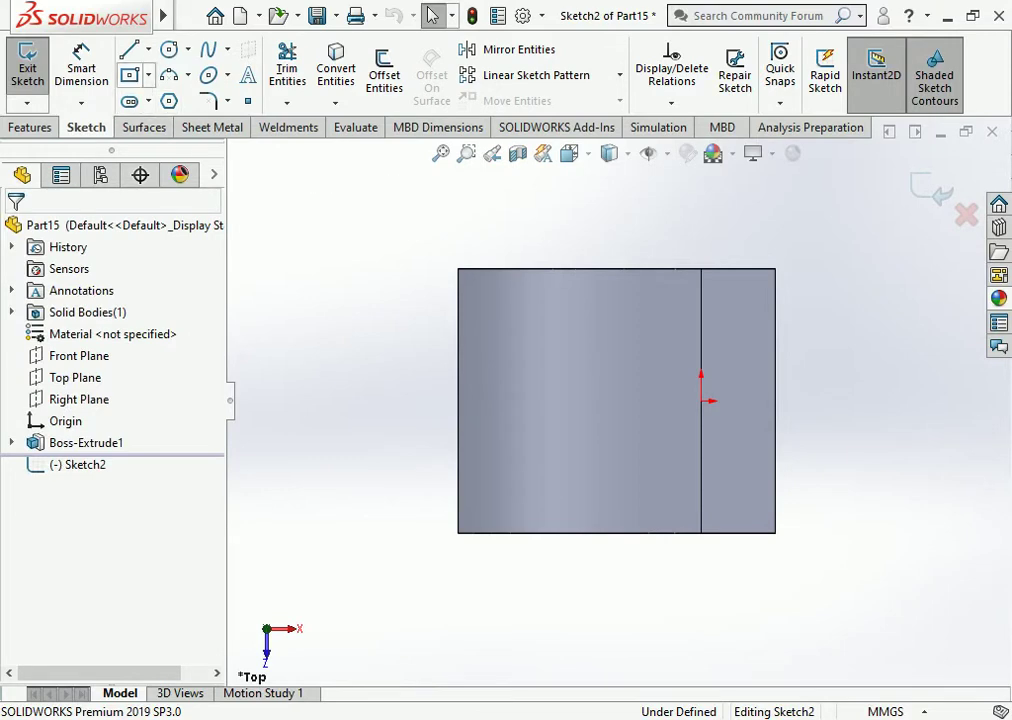
# - Draw a horizontal centerline through the origin from the block's right edge past its left side
pyautogui.click(148, 49)
pyautogui.click(172, 99)
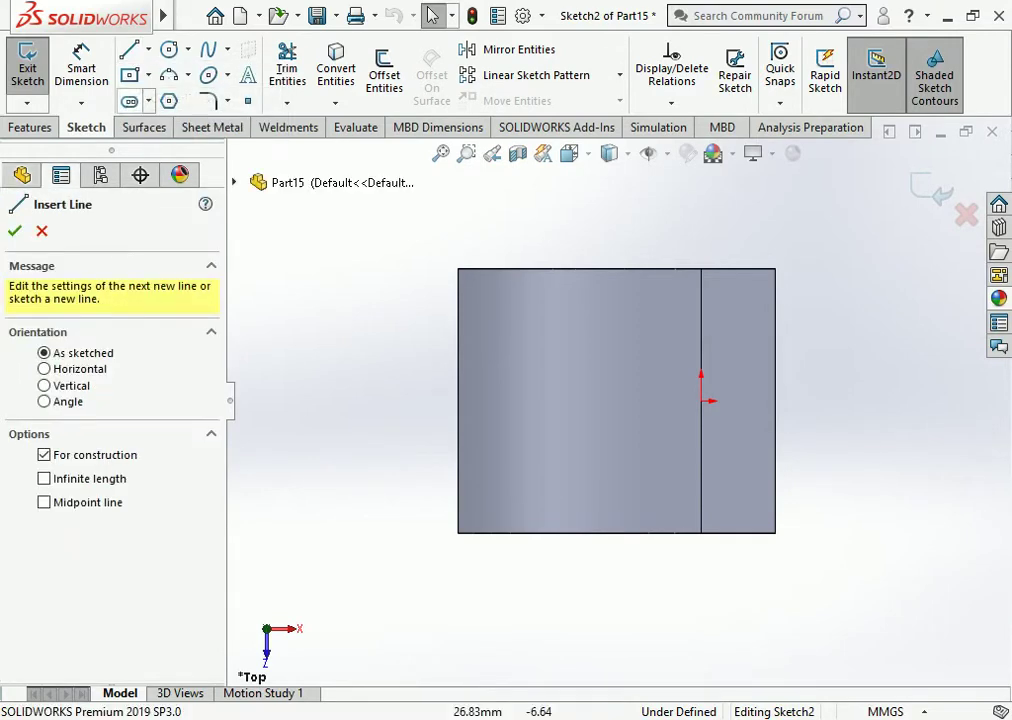
pyautogui.click(775, 401)
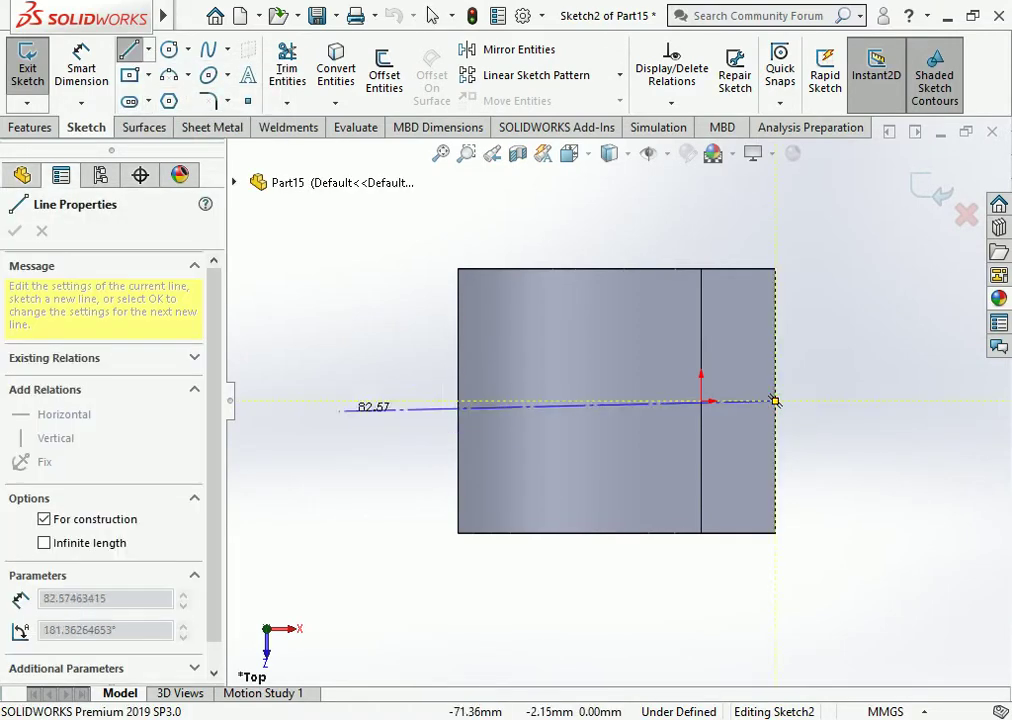
pyautogui.click(280, 401)
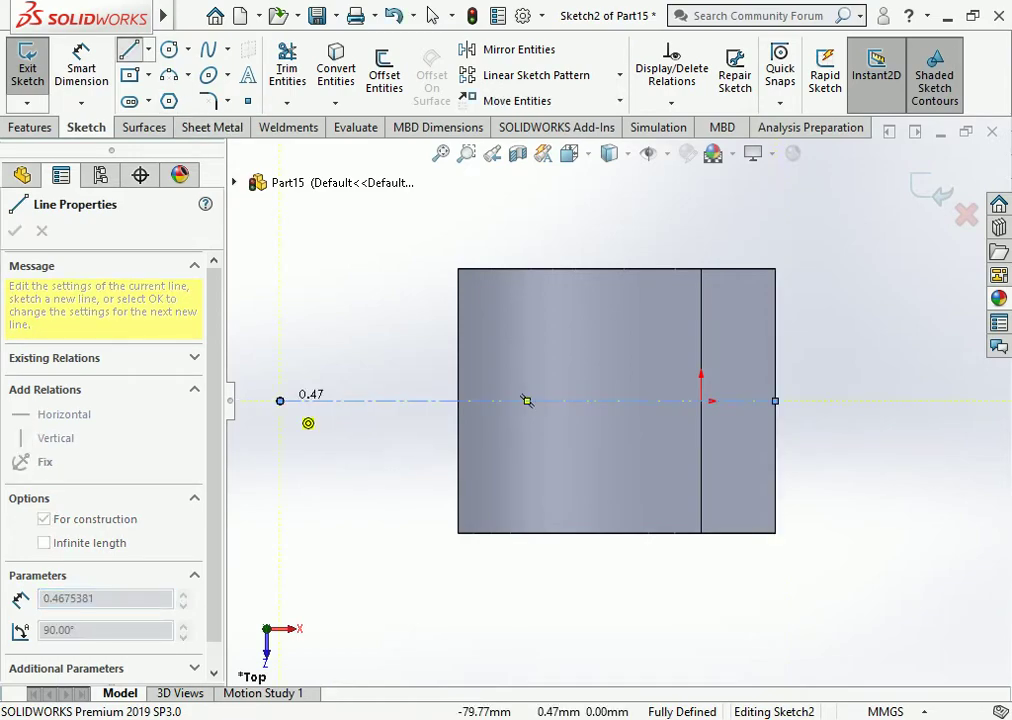
pyautogui.press('Escape')
pyautogui.press('Escape')
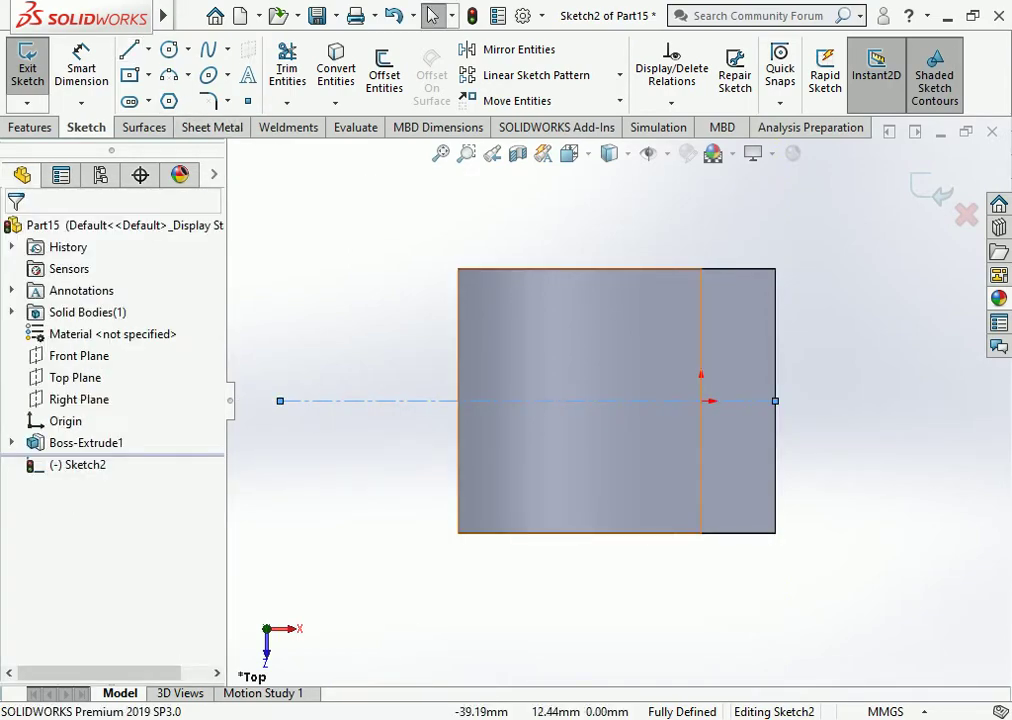
pyautogui.press('l')
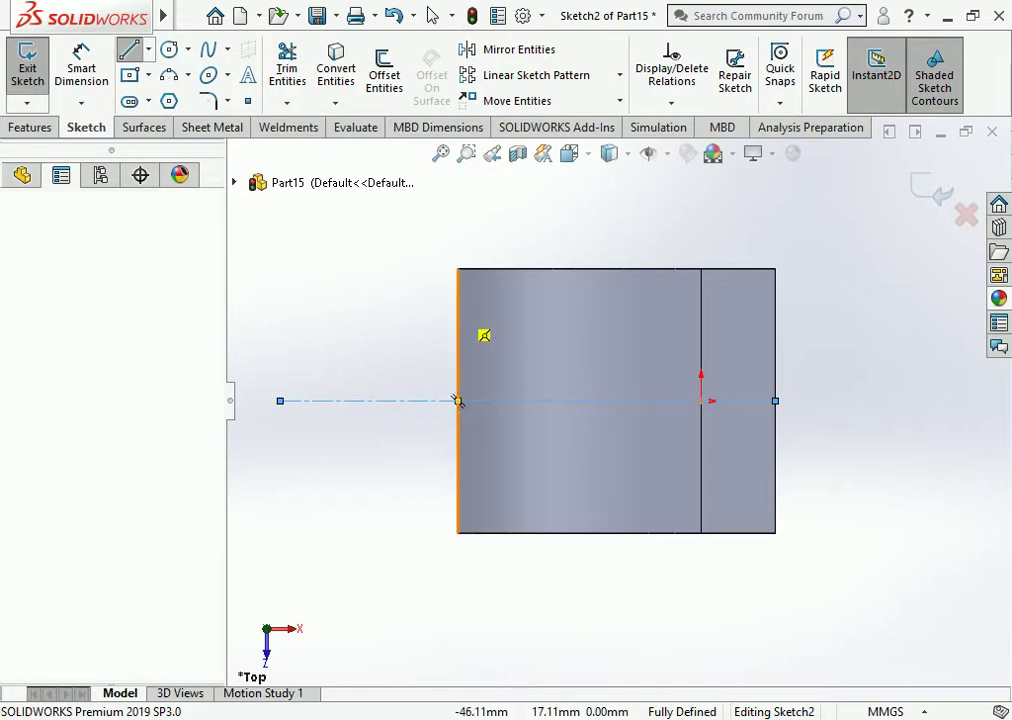
# - Draw a four-line stepped chain from the block's left edge down to the centerline
pyautogui.click(458, 312)
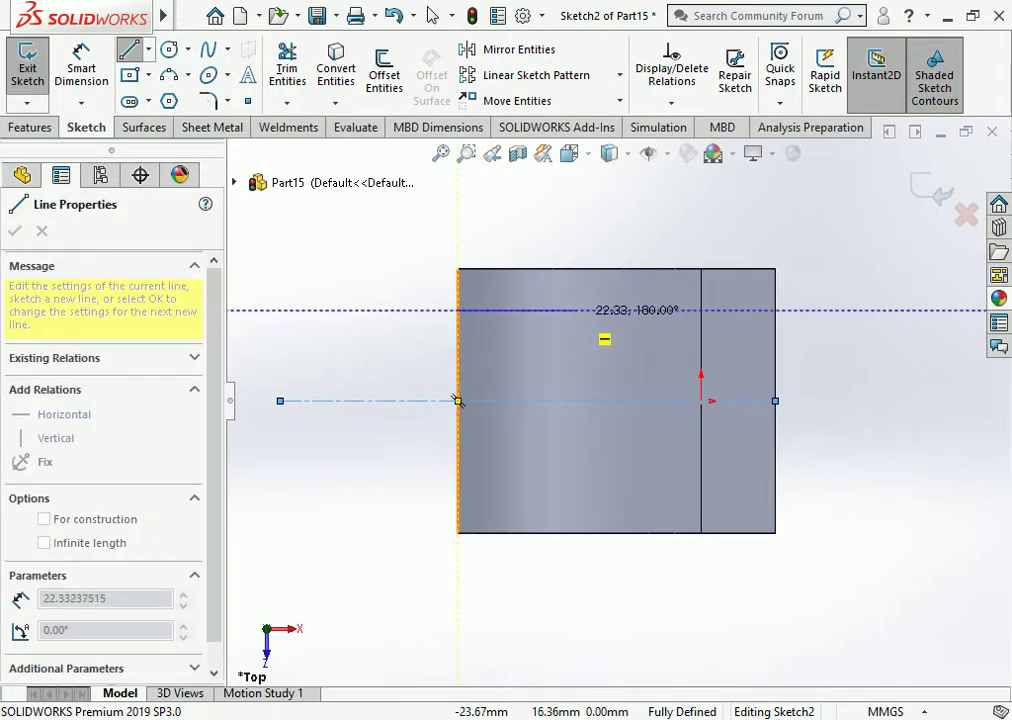
pyautogui.click(458, 310)
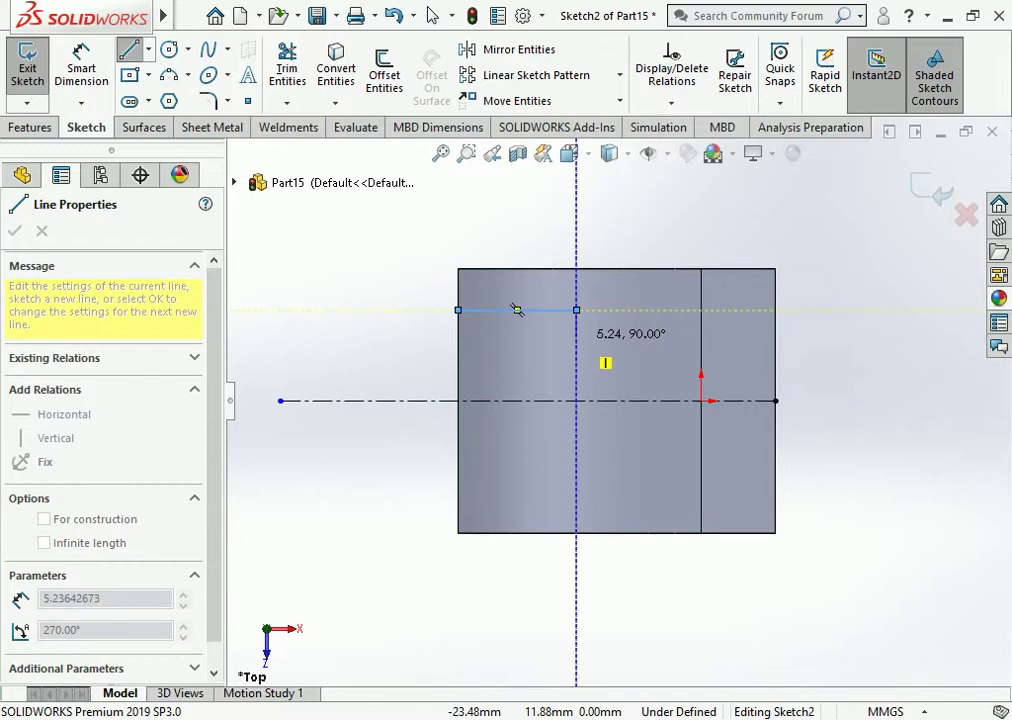
pyautogui.click(576, 310)
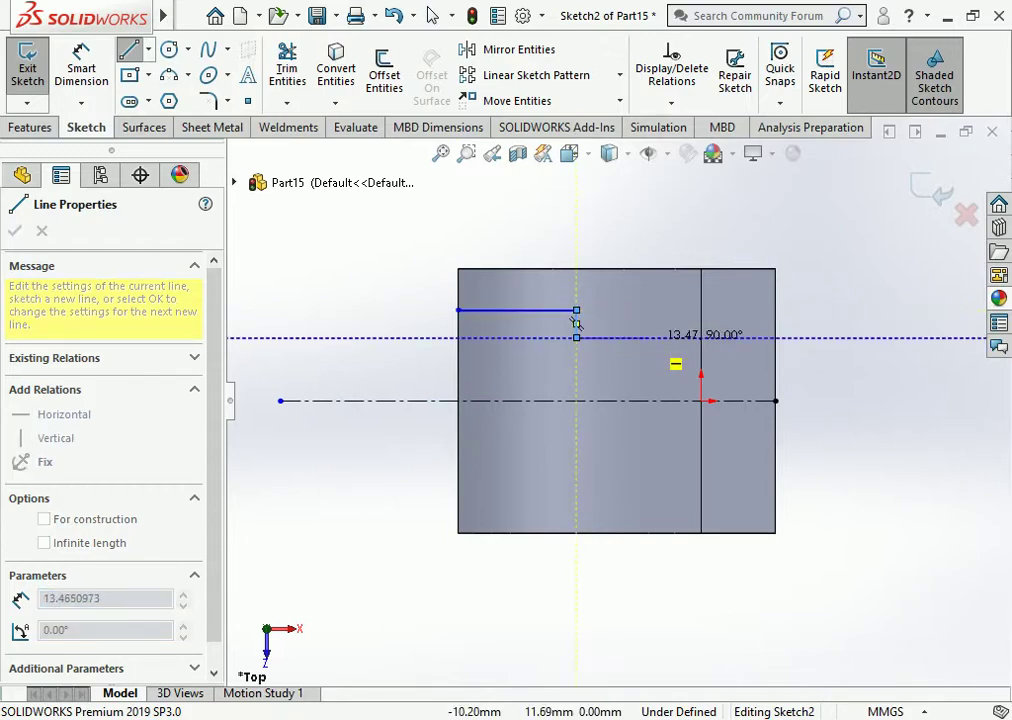
pyautogui.click(576, 335)
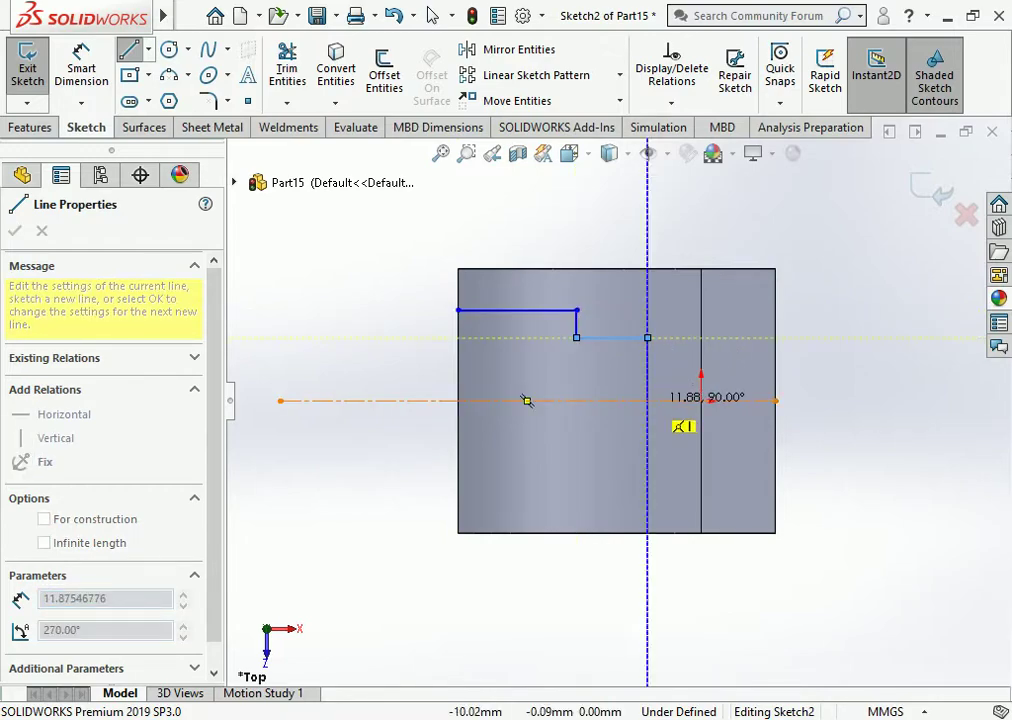
pyautogui.doubleClick(647, 401)
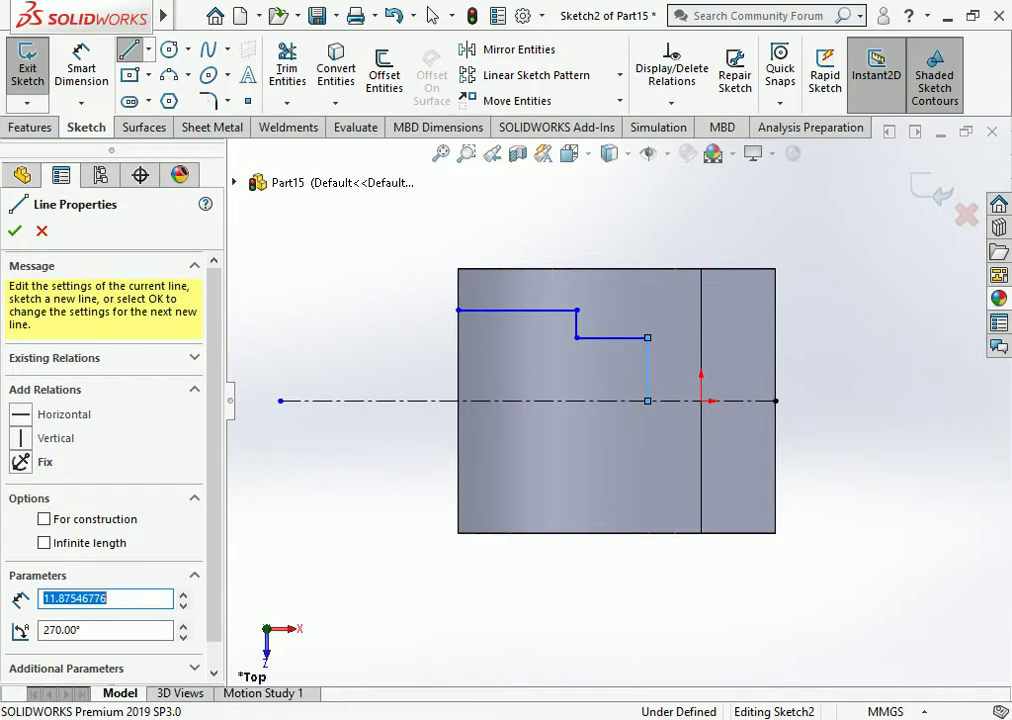
pyautogui.click(82, 65)
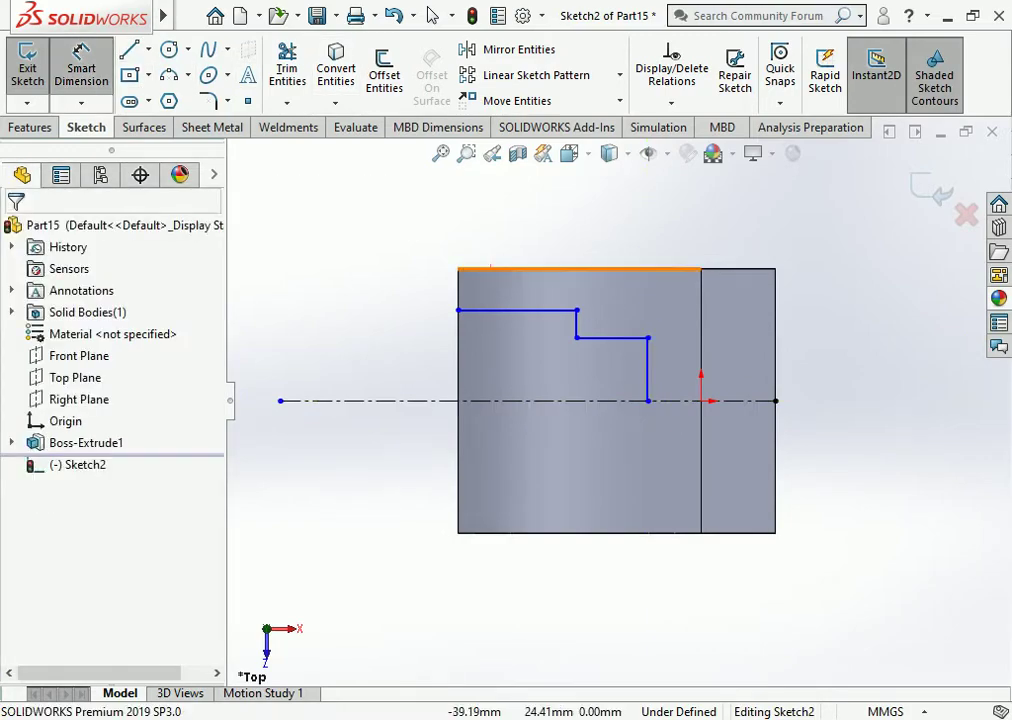
pyautogui.click(490, 268)
# - Dimension the step depths 10 mm and 15 mm from the block's top edge
pyautogui.click(515, 310)
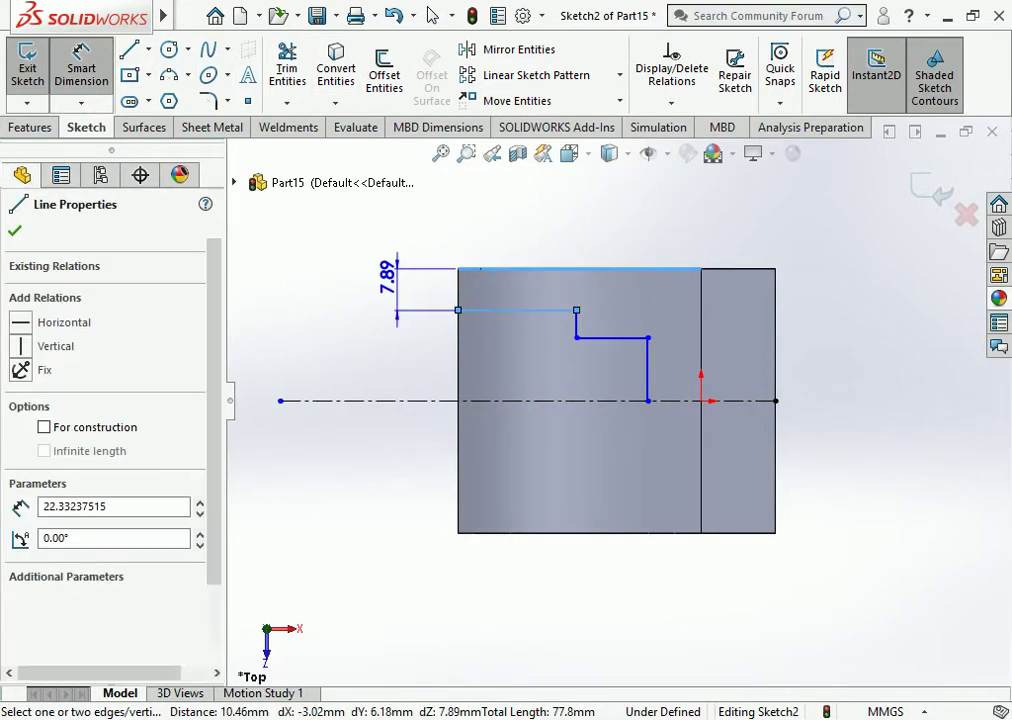
pyautogui.click(388, 278)
pyautogui.write('10')
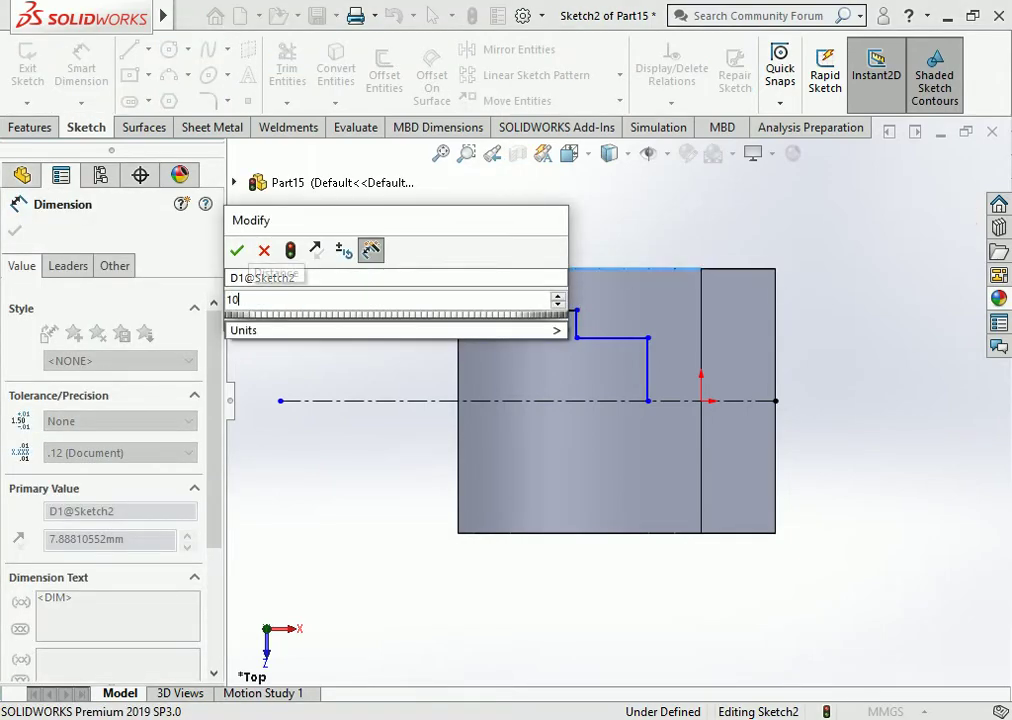
pyautogui.press('Return')
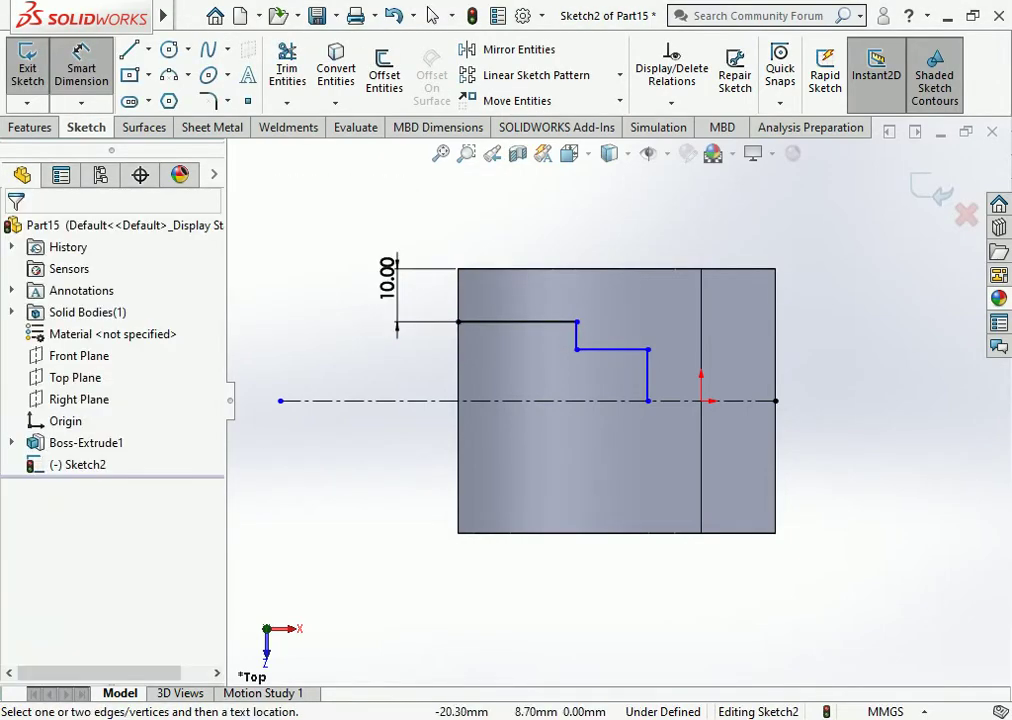
pyautogui.click(612, 349)
pyautogui.click(600, 268)
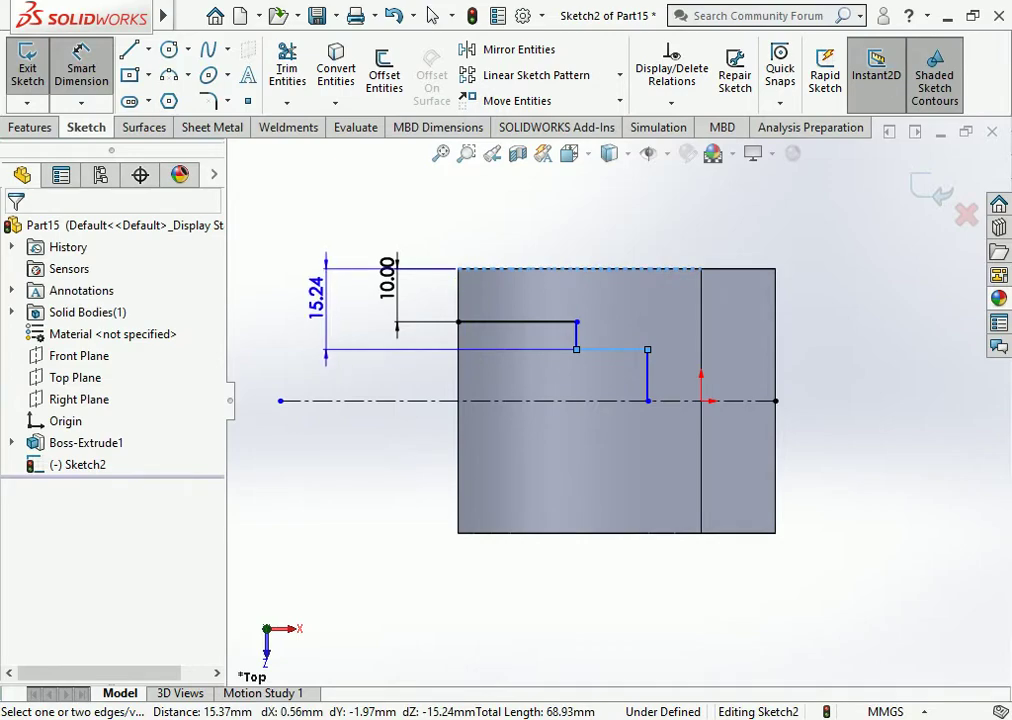
pyautogui.click(316, 297)
pyautogui.write('15')
pyautogui.press('Return')
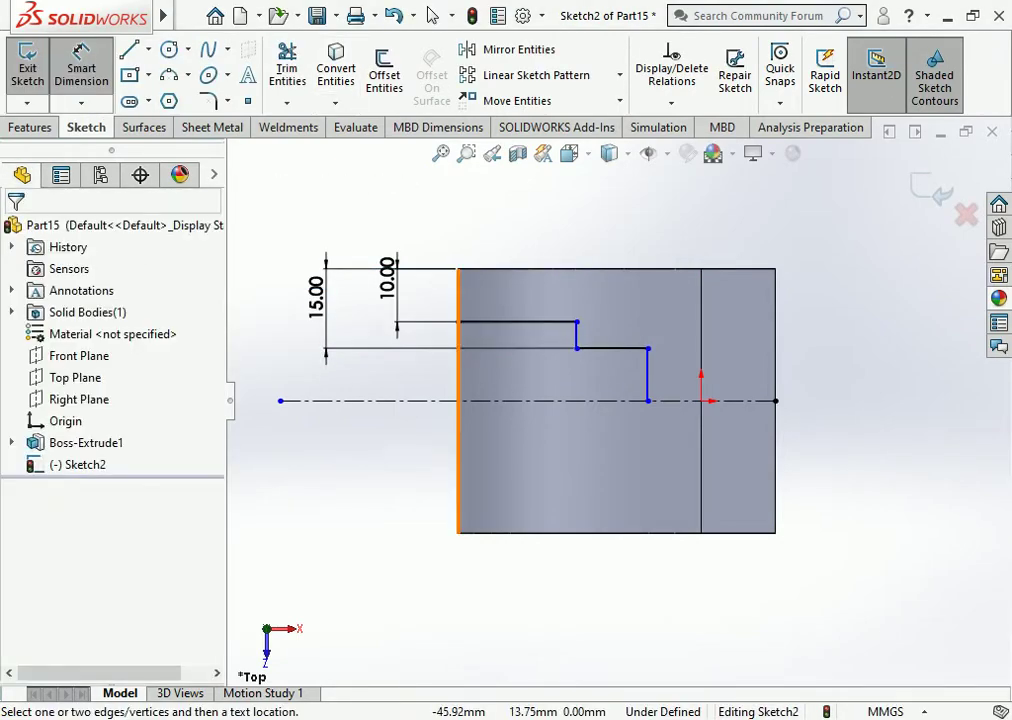
# - Dimension the step widths 22 mm and 14 mm, fully defining the sketch
pyautogui.click(457, 330)
pyautogui.click(576, 335)
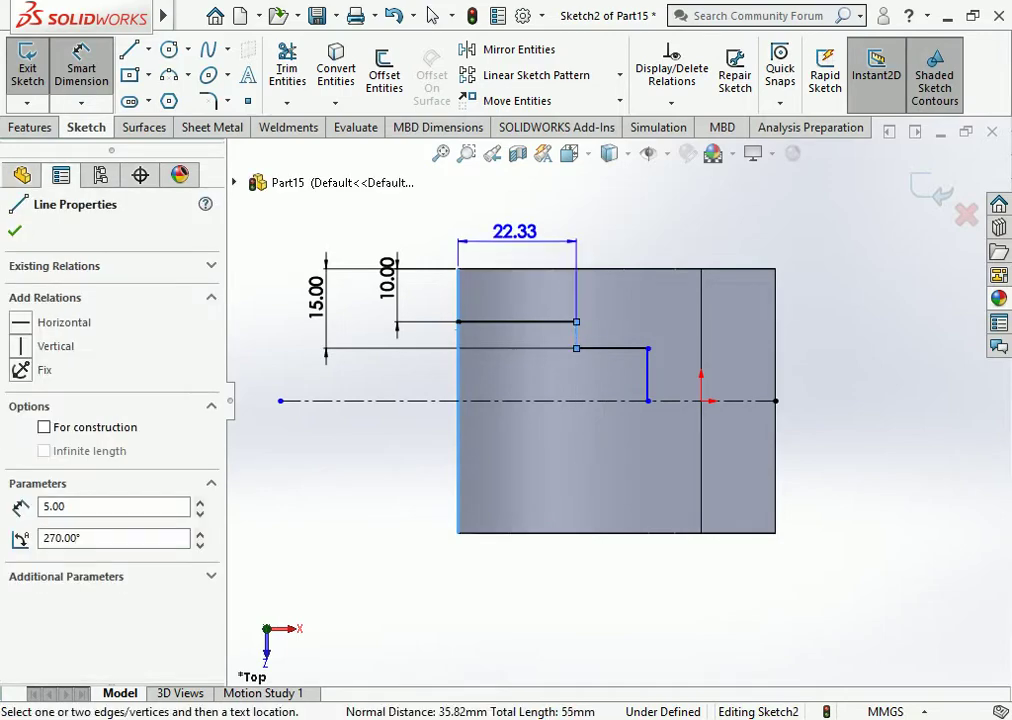
pyautogui.click(512, 229)
pyautogui.write('22')
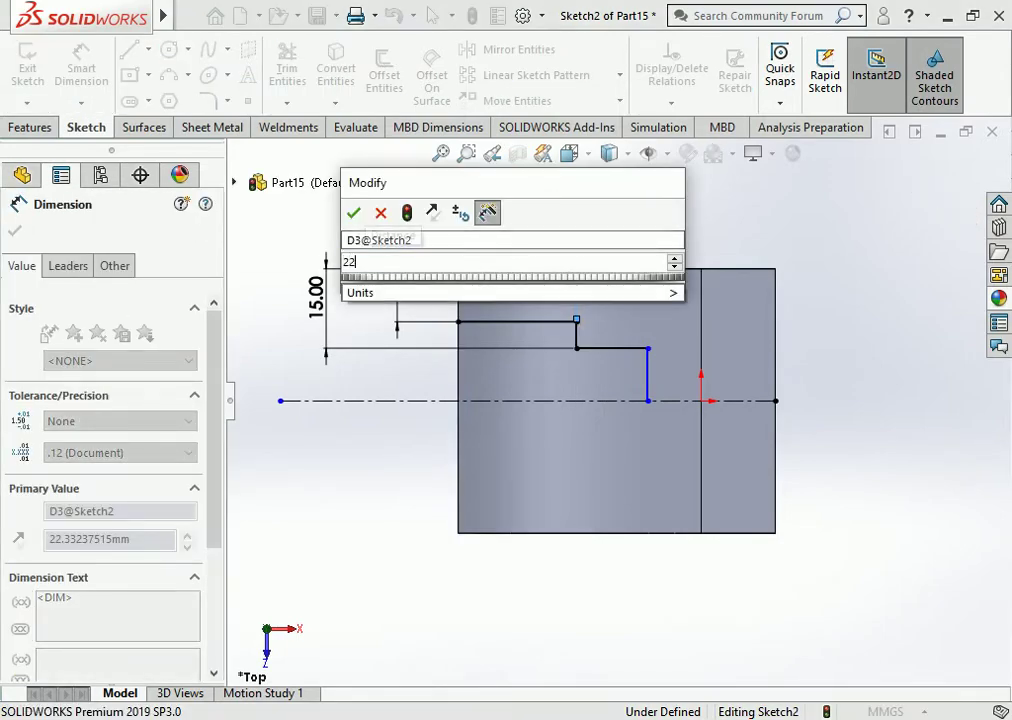
pyautogui.press('Escape')
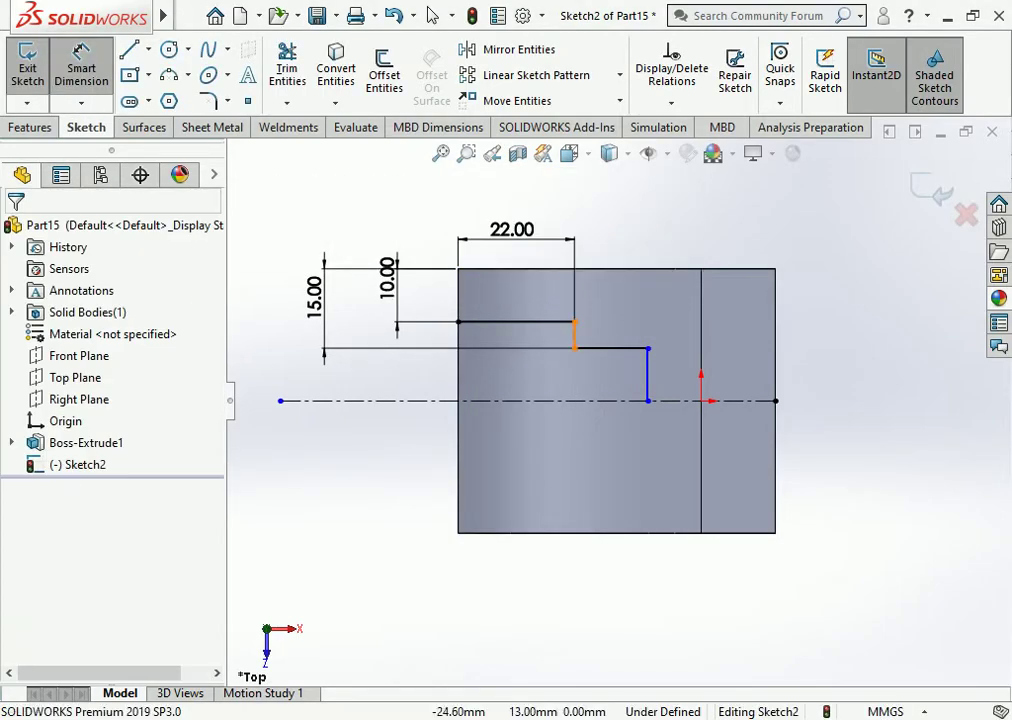
pyautogui.click(648, 378)
pyautogui.click(574, 335)
pyautogui.click(605, 222)
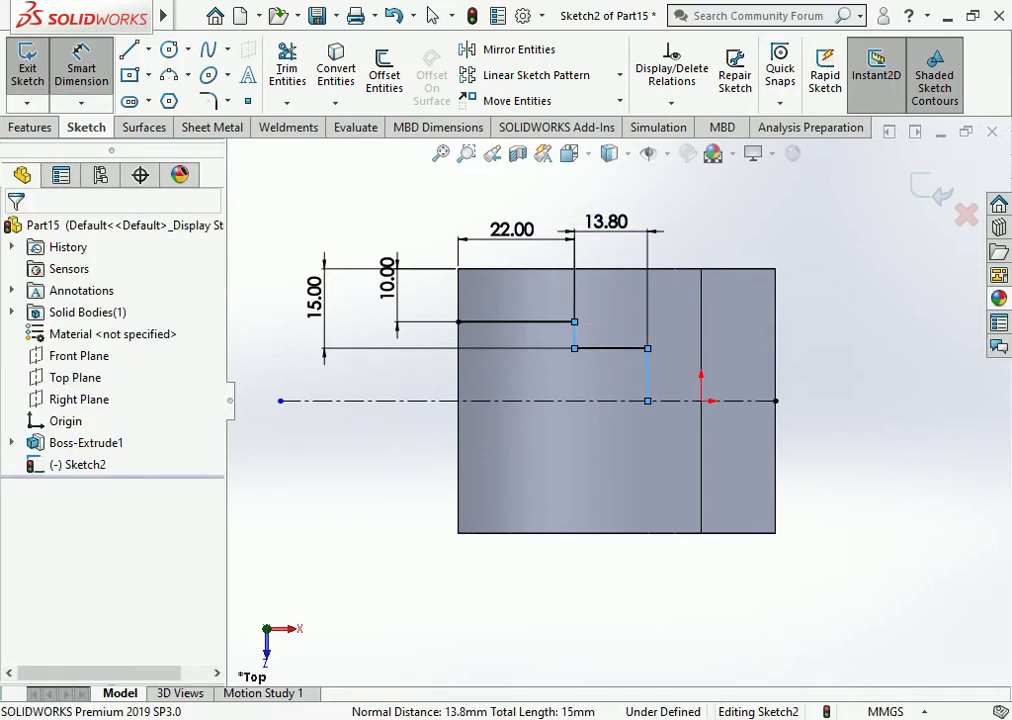
pyautogui.write('14')
pyautogui.press('Return')
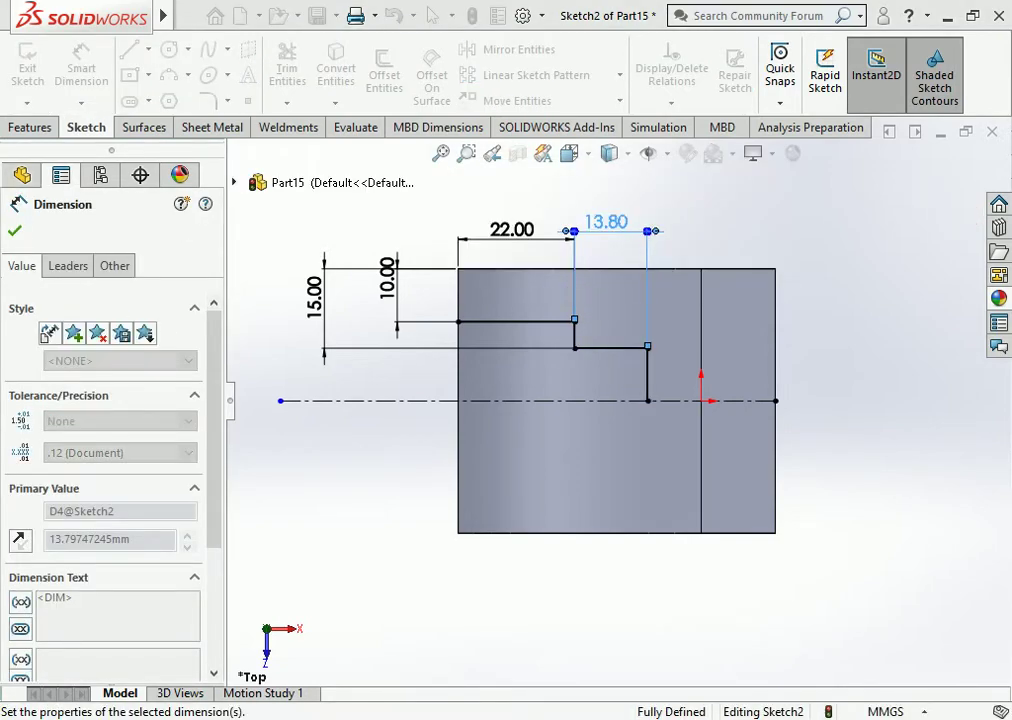
pyautogui.press('Escape')
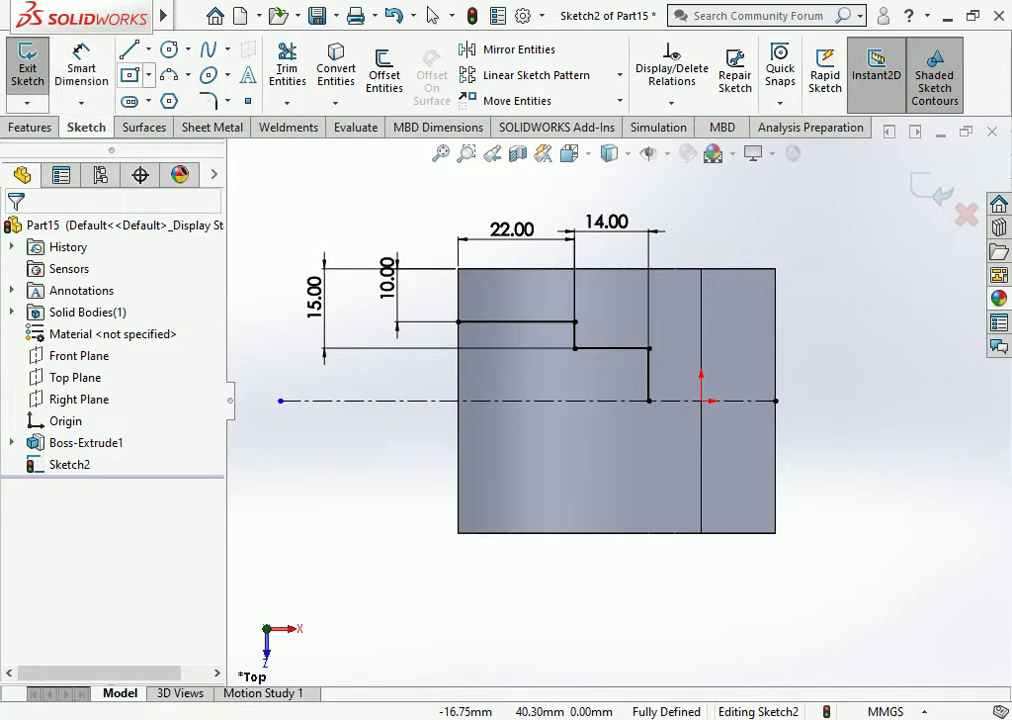
pyautogui.press('Escape')
pyautogui.click(519, 49)
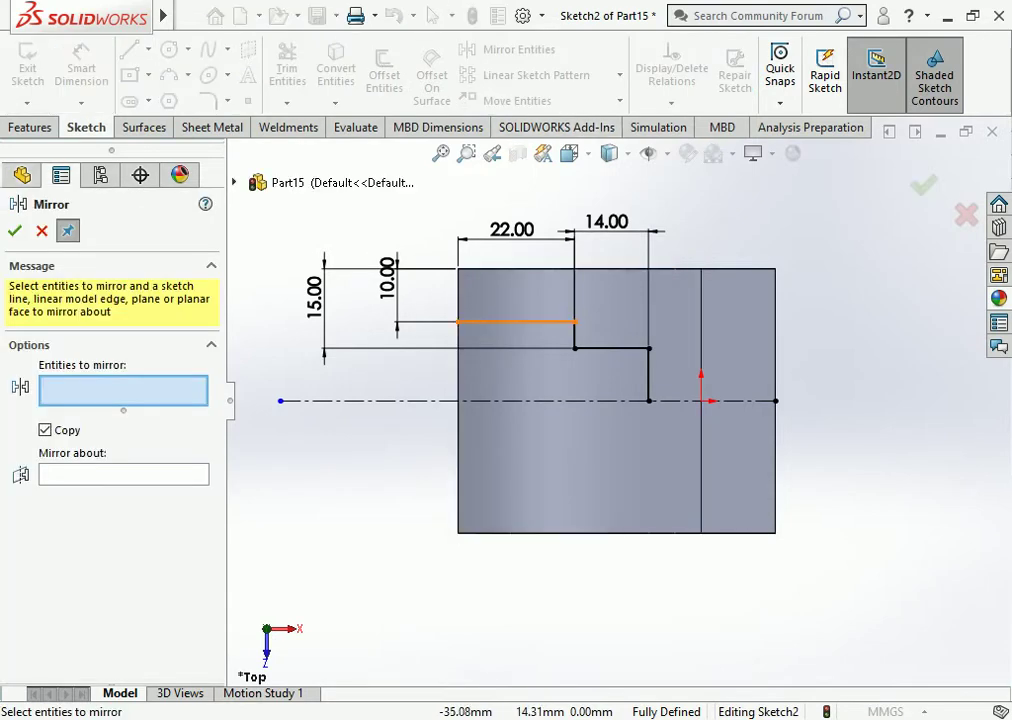
# - Mirror the four step lines about the centerline
pyautogui.click(520, 321)
pyautogui.click(574, 335)
pyautogui.click(612, 348)
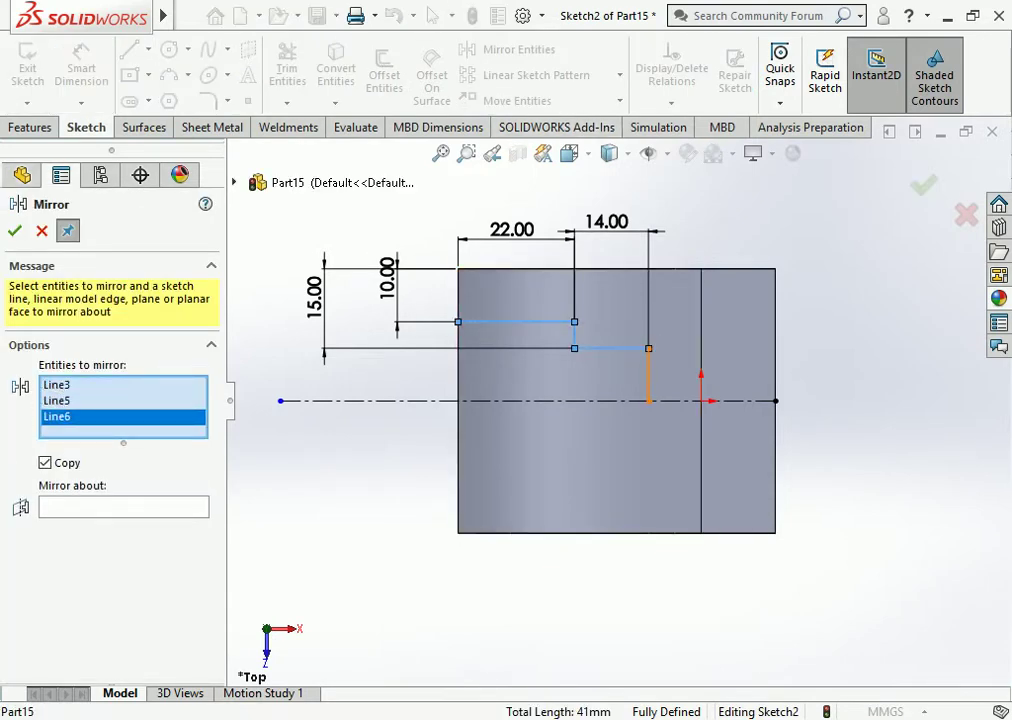
pyautogui.click(649, 373)
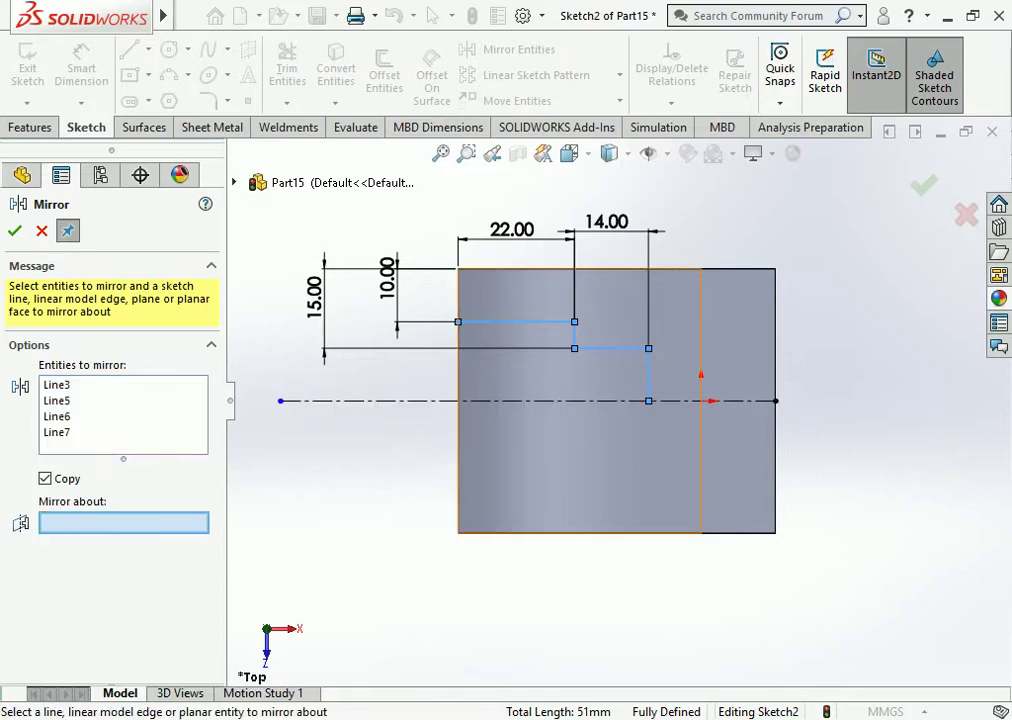
pyautogui.click(380, 401)
pyautogui.press('Return')
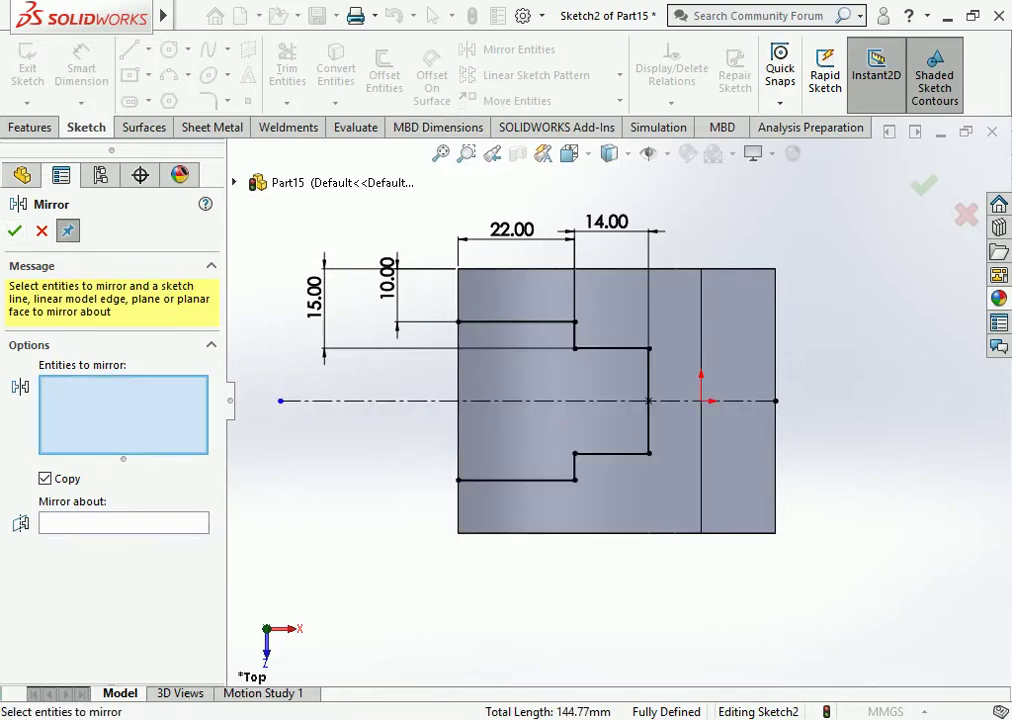
pyautogui.press('Escape')
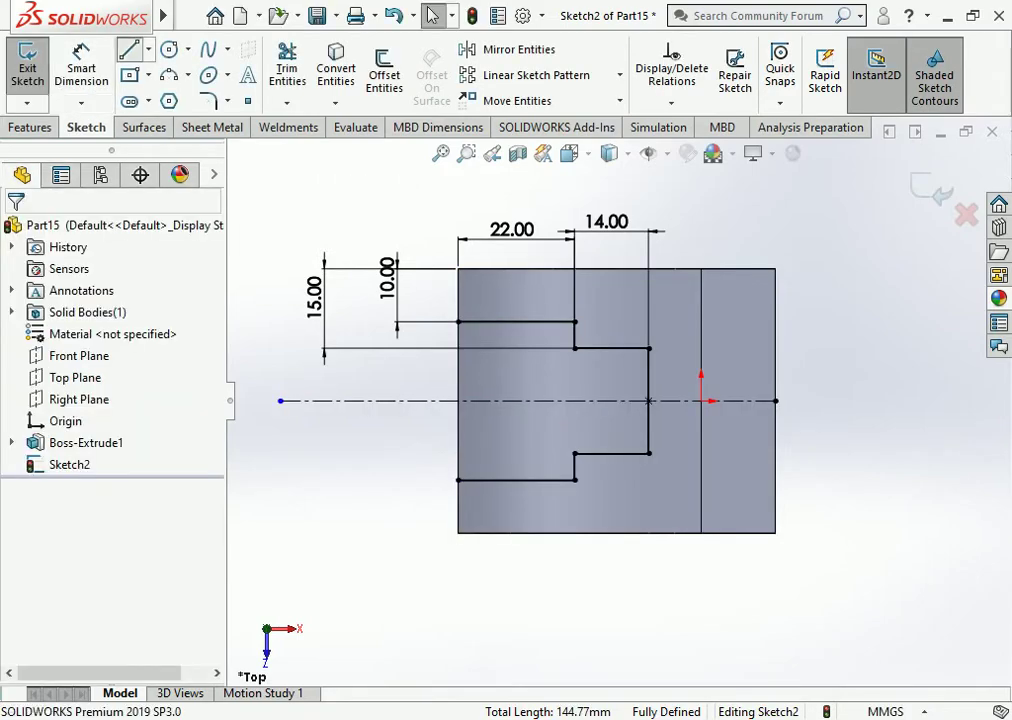
# - Close the profile with a 30 mm vertical line along the block's left edge
pyautogui.press('l')
pyautogui.click(458, 322)
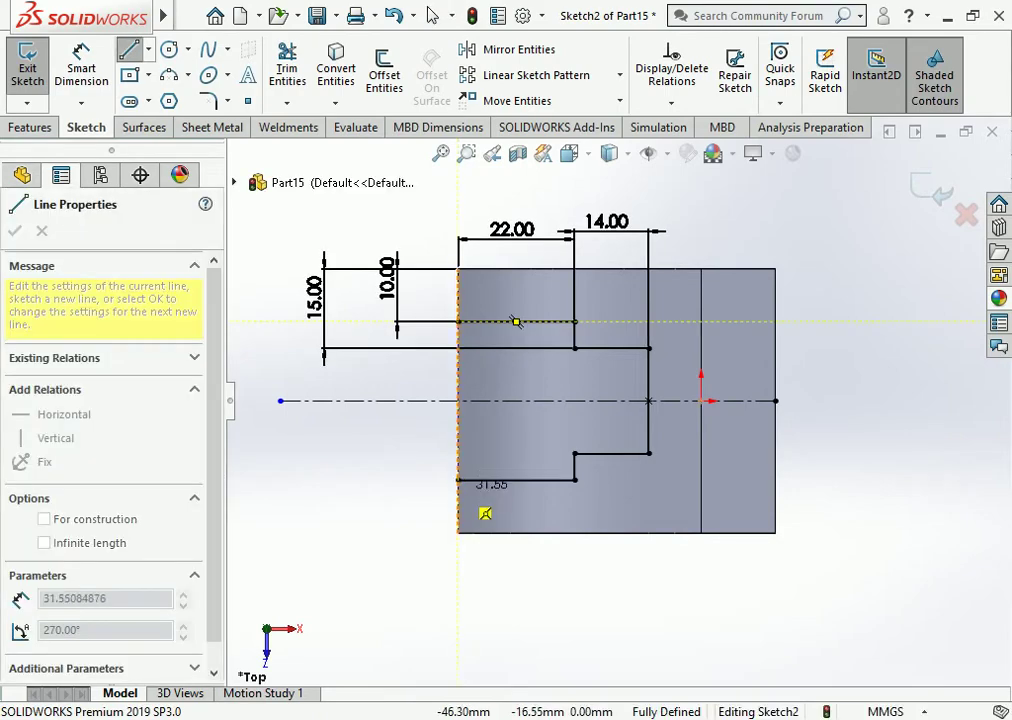
pyautogui.click(458, 480)
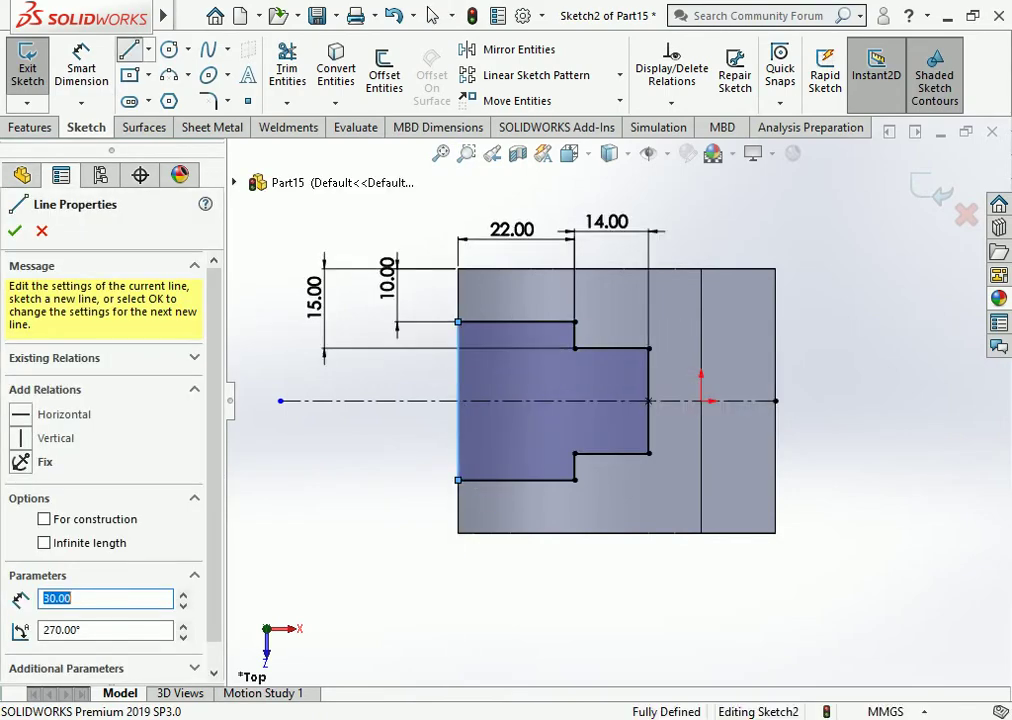
pyautogui.press('Escape')
pyautogui.press('z')
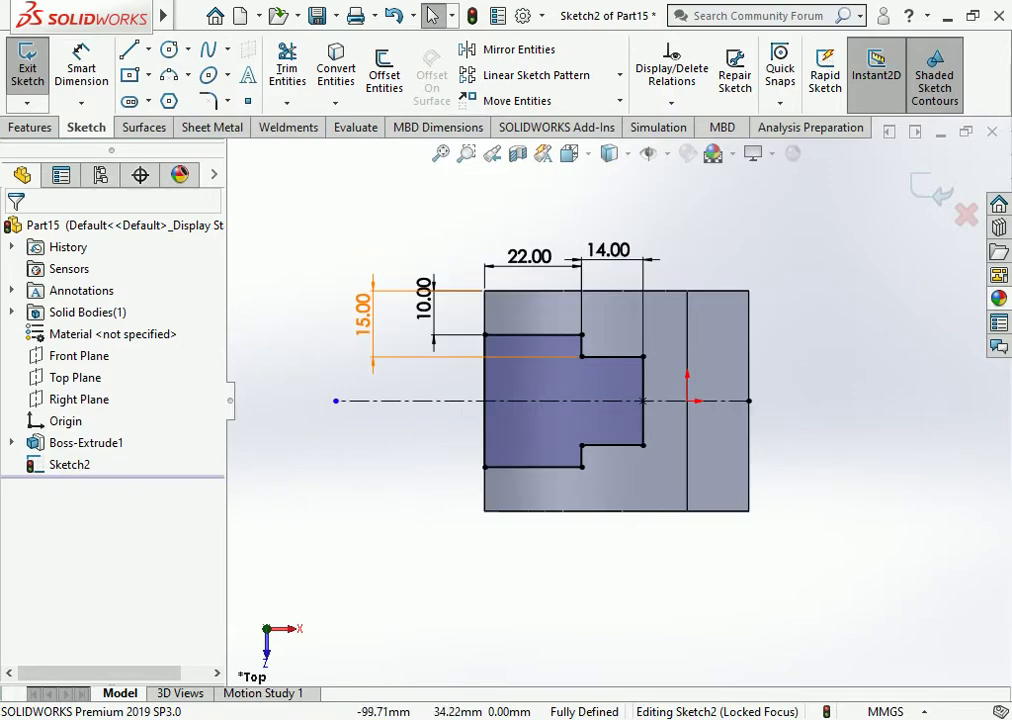
pyautogui.click(30, 127)
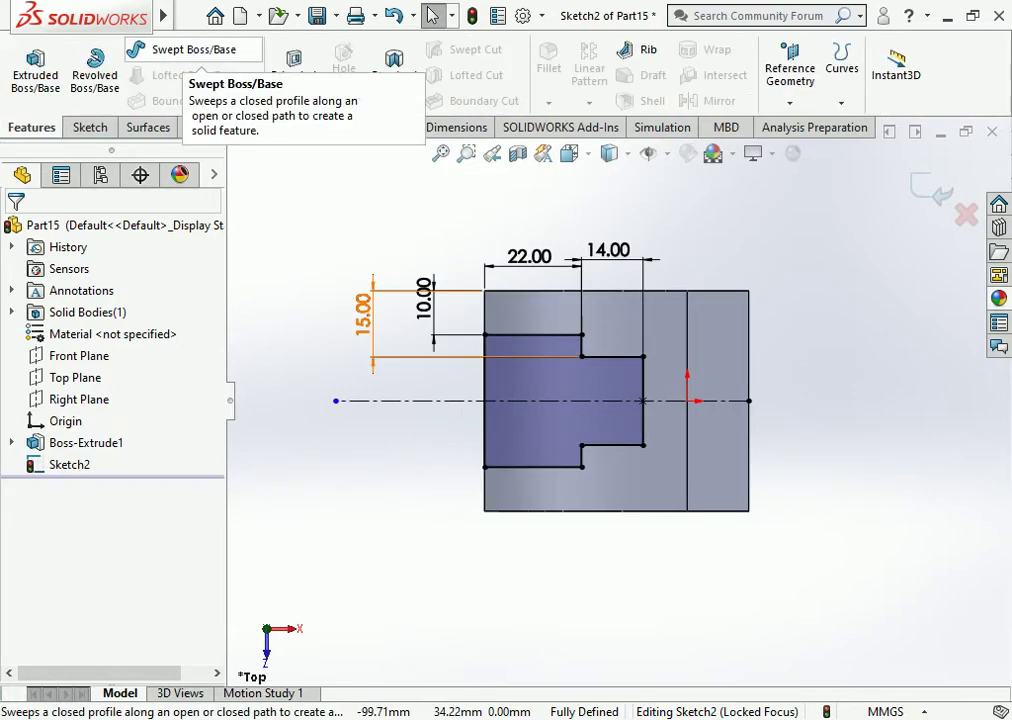
# - Extrude-cut Sketch2's stepped profile with Through All - Both
pyautogui.click(293, 70)
pyautogui.click(124, 349)
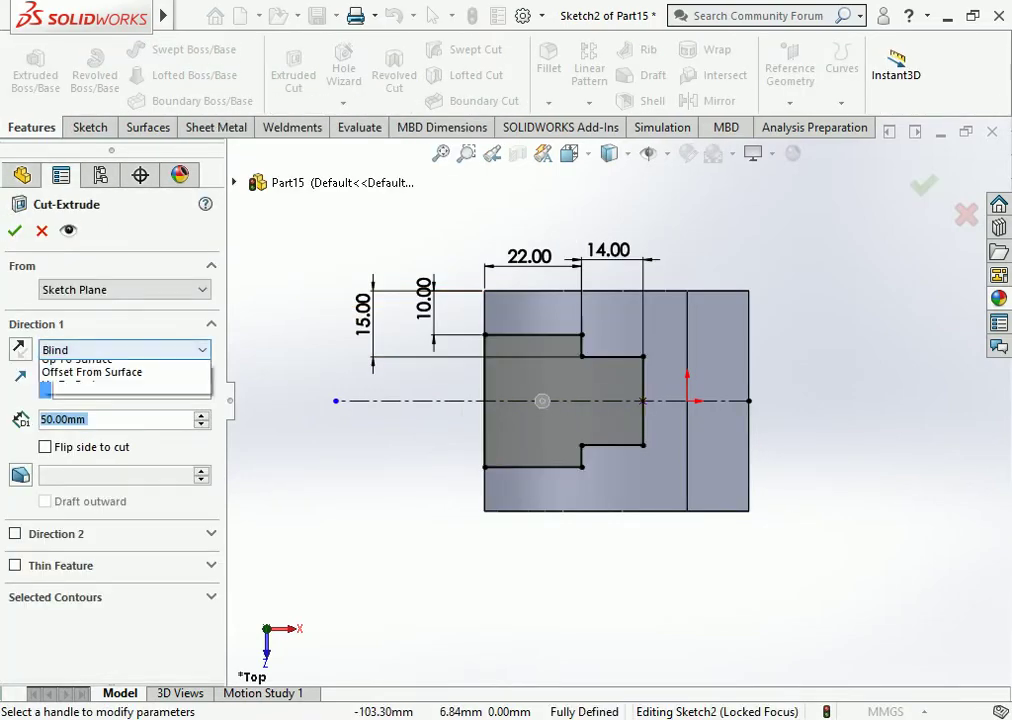
pyautogui.click(100, 391)
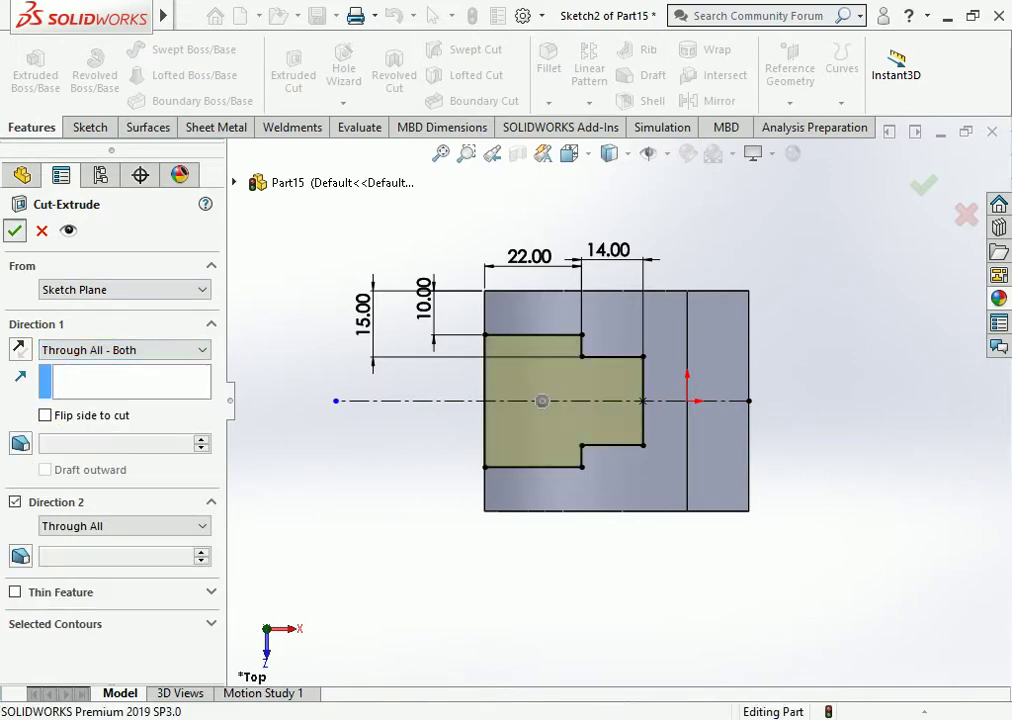
pyautogui.press('Return')
pyautogui.moveTo(600, 420)
pyautogui.mouseDown(button='middle')
pyautogui.moveTo(650, 380)
pyautogui.moveTo(640, 380)
pyautogui.moveTo(650, 420)
pyautogui.mouseUp(button='middle')
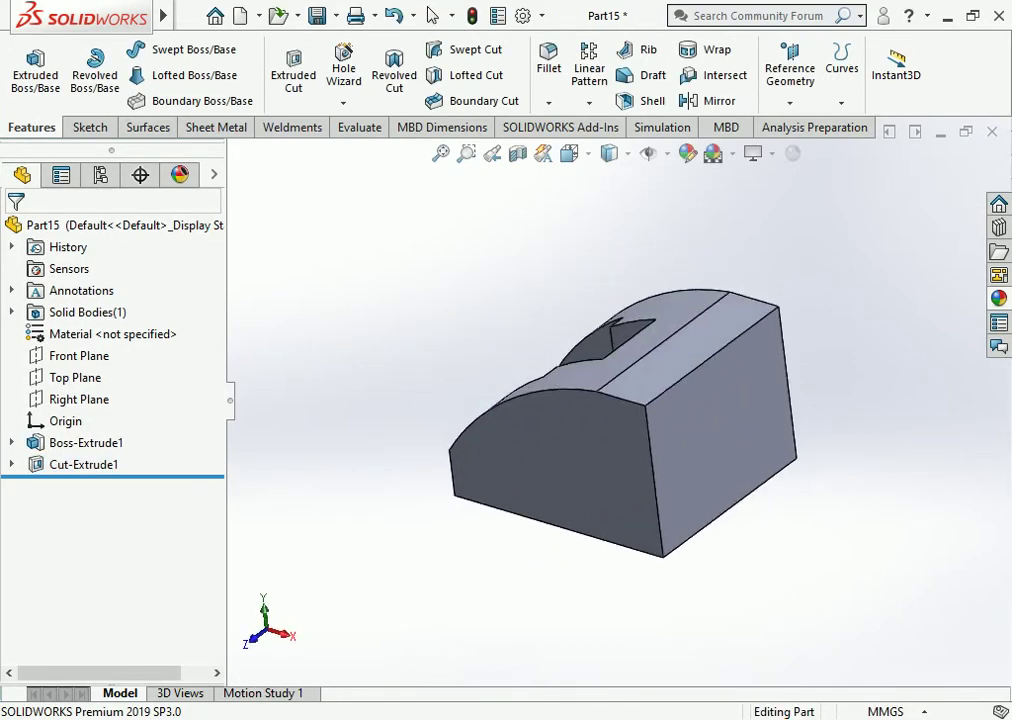
# - Sketch on the flat end face and convert its outline into Sketch3
pyautogui.click(720, 400)
pyautogui.click(762, 375)
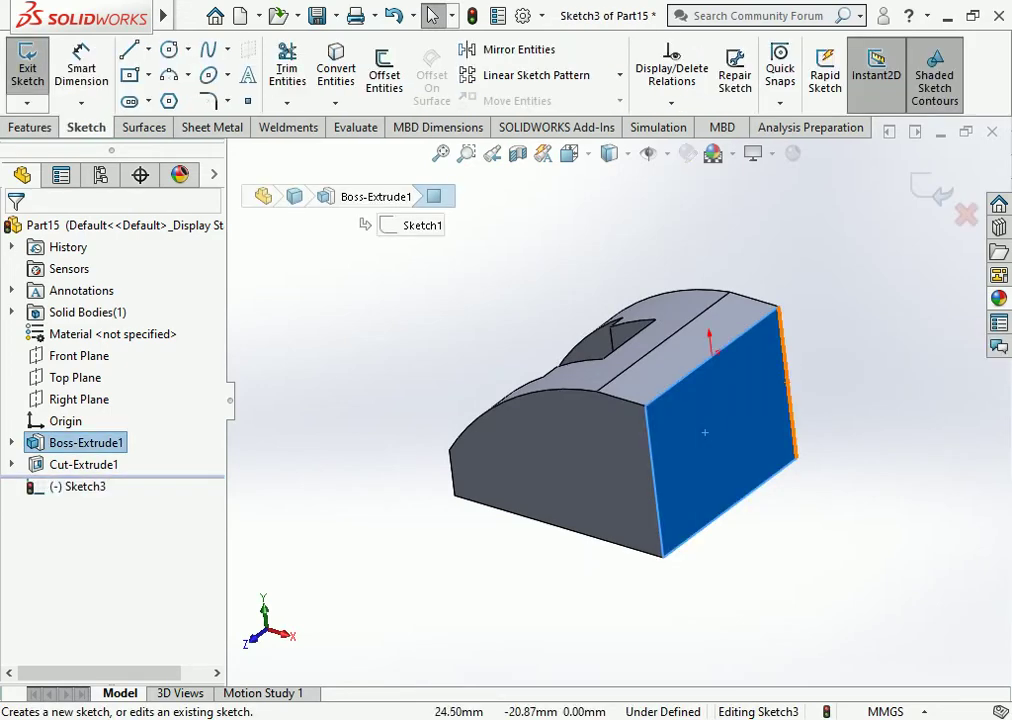
pyautogui.click(336, 70)
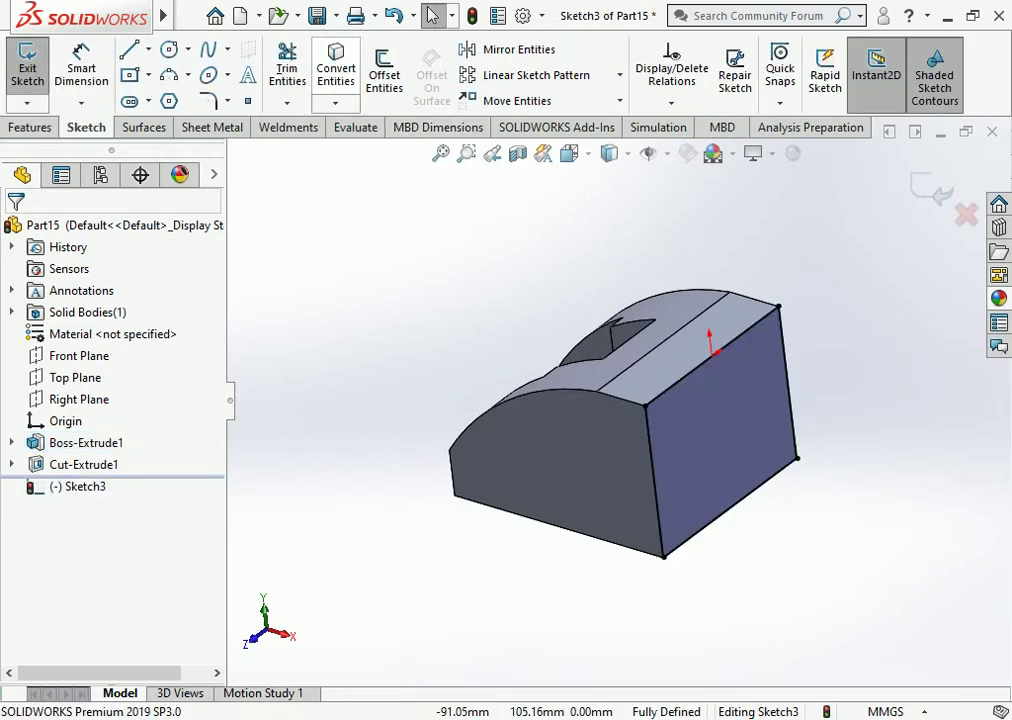
# - Extrude the converted outline as a 20 mm boss with a 28° draft
pyautogui.click(31, 127)
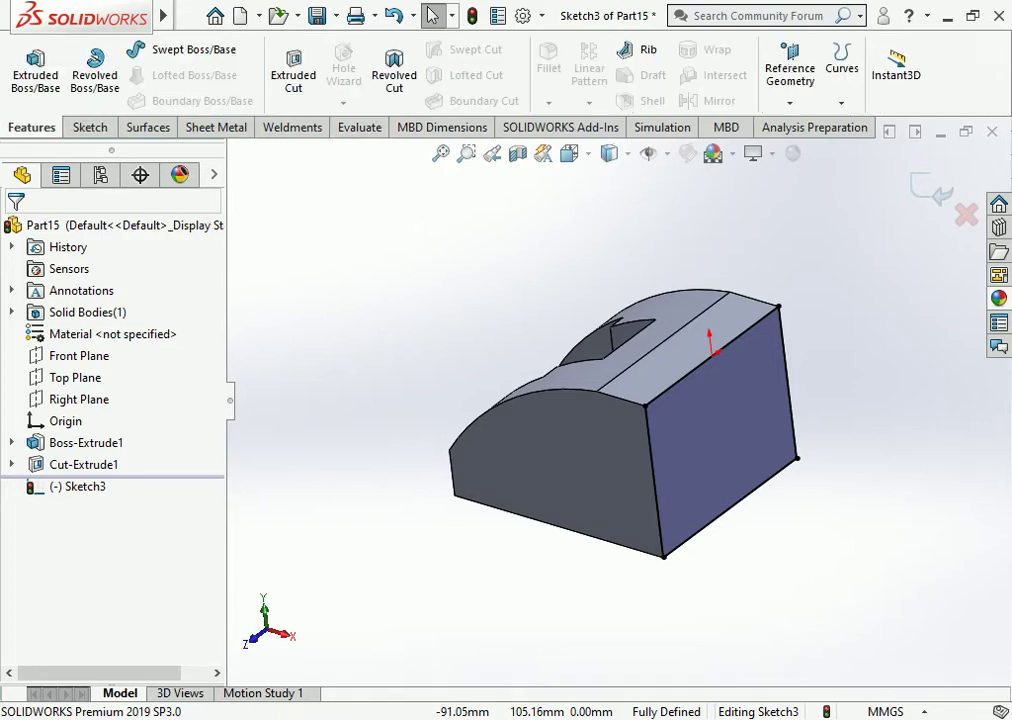
pyautogui.click(35, 68)
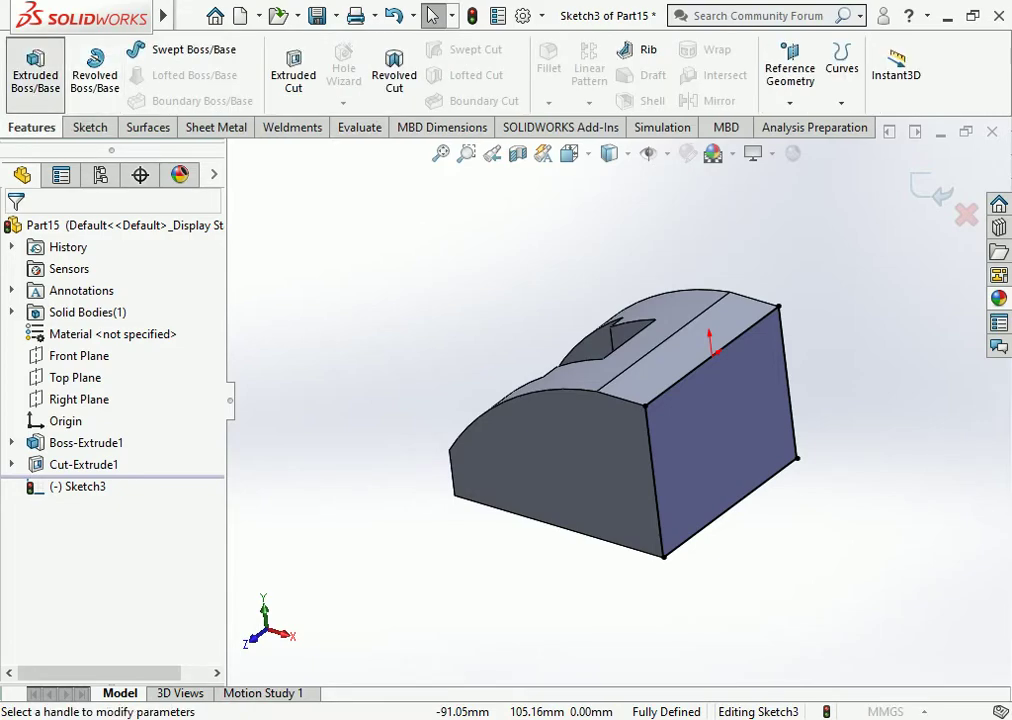
pyautogui.scroll(2, 615, 401)
pyautogui.scroll(2, 615, 401)
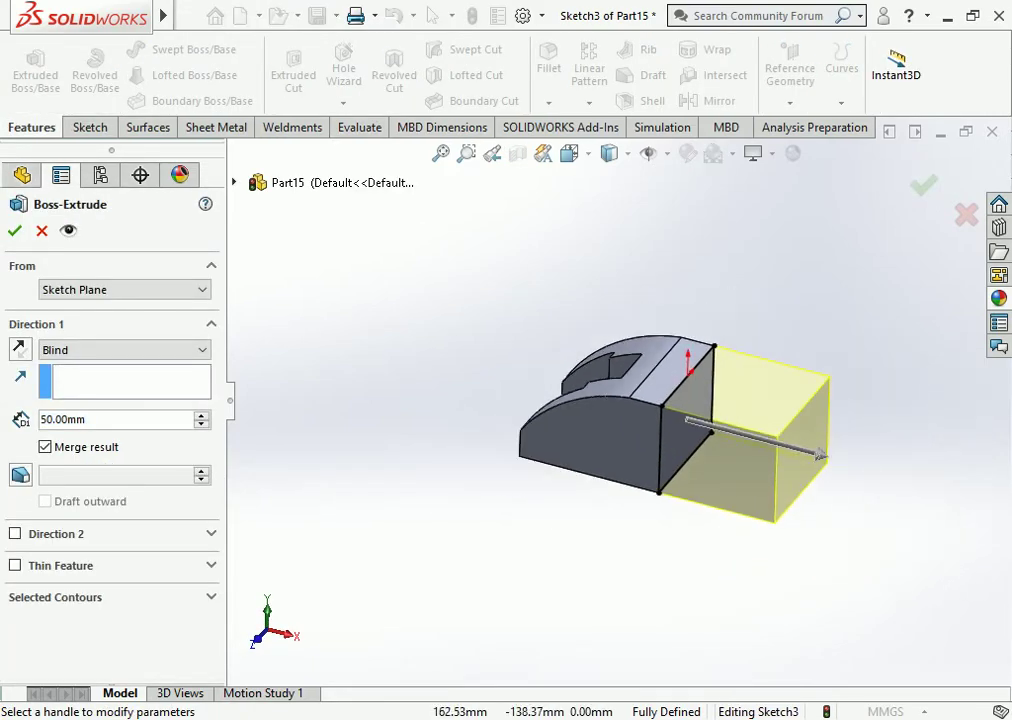
pyautogui.write('20')
pyautogui.press('Return')
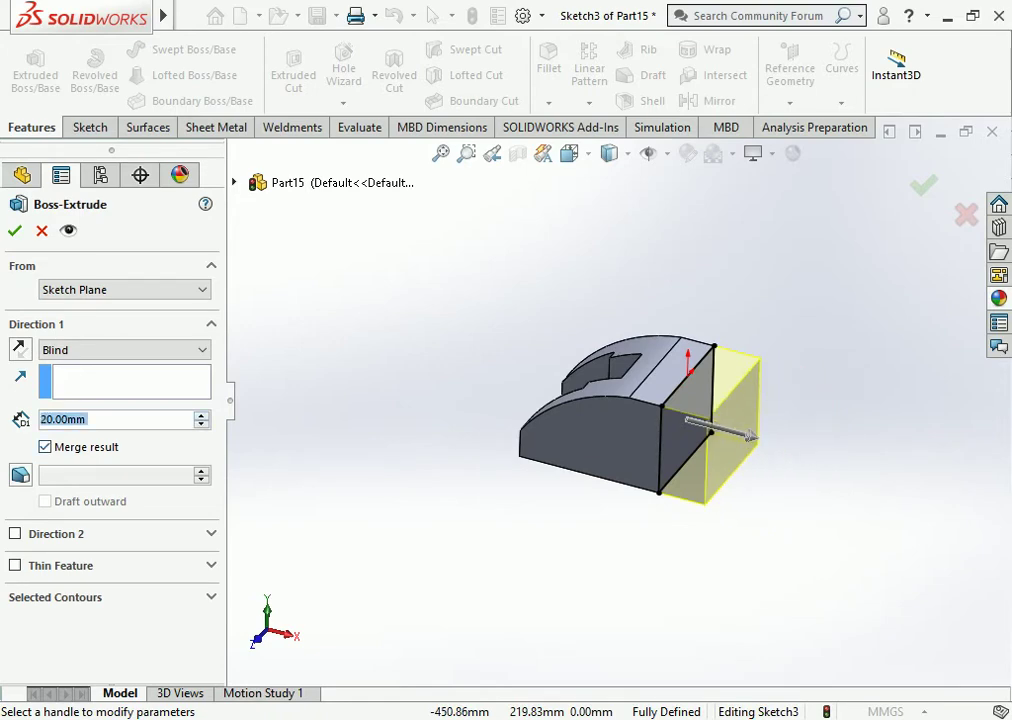
pyautogui.click(20, 475)
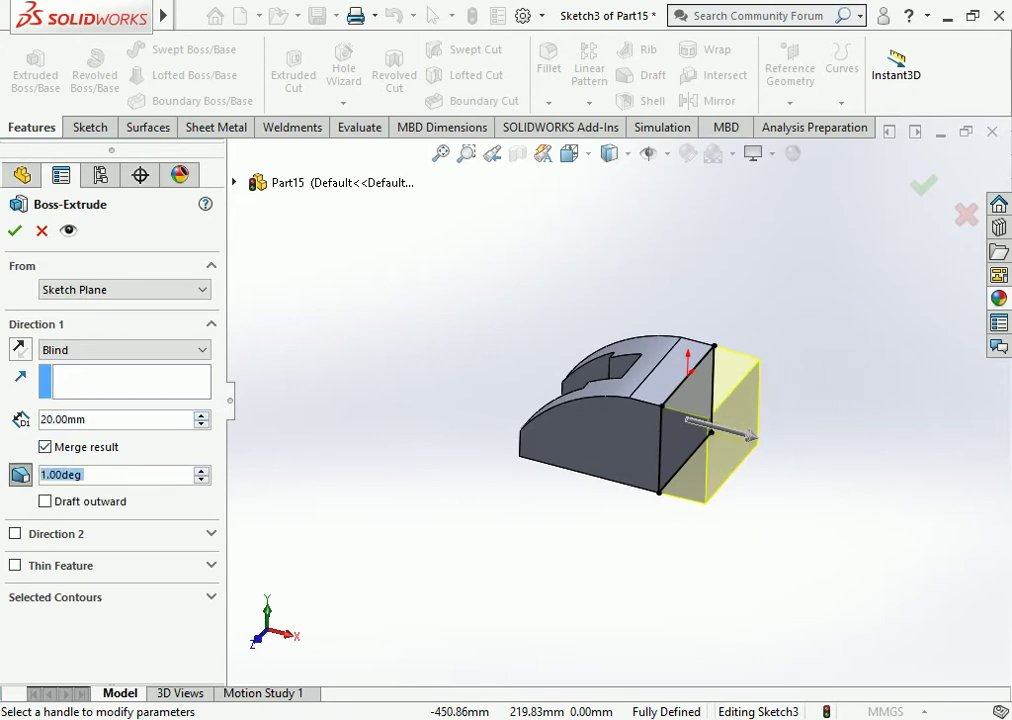
pyautogui.press('Up')
pyautogui.press('Up')
pyautogui.press('Up')
pyautogui.press('Up')
pyautogui.press('Up')
pyautogui.press('Up')
pyautogui.press('Up')
pyautogui.press('Up')
pyautogui.press('Up')
pyautogui.press('Up')
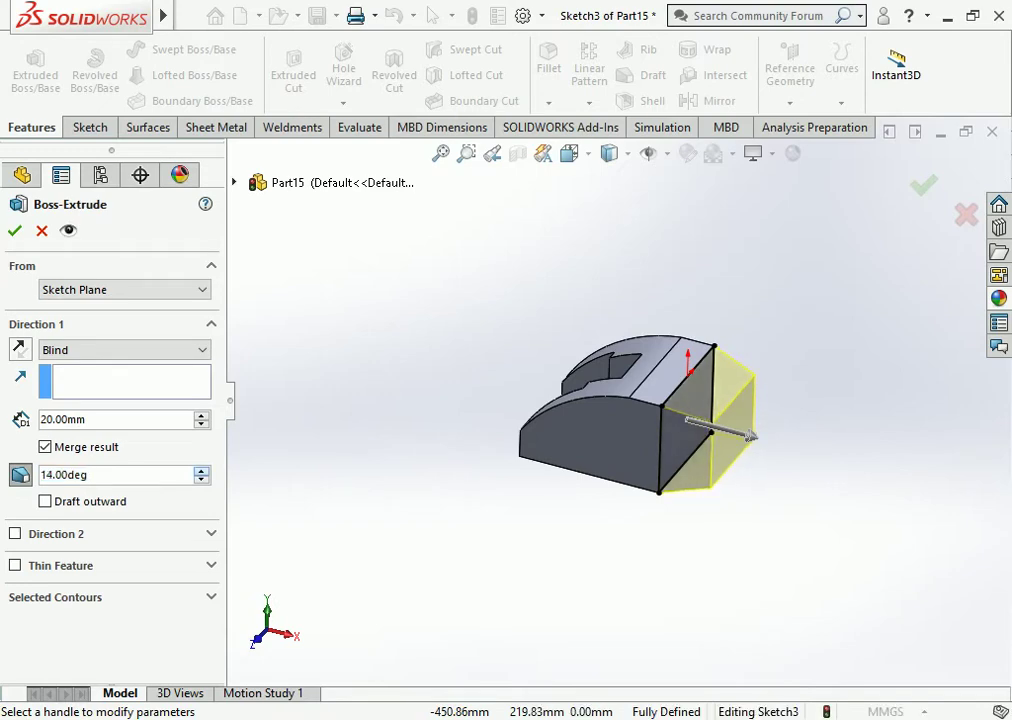
pyautogui.press('Up')
pyautogui.press('Up')
pyautogui.press('Up')
pyautogui.press('Up')
pyautogui.press('Up')
pyautogui.press('Up')
pyautogui.press('Up')
pyautogui.press('Up')
pyautogui.press('Up')
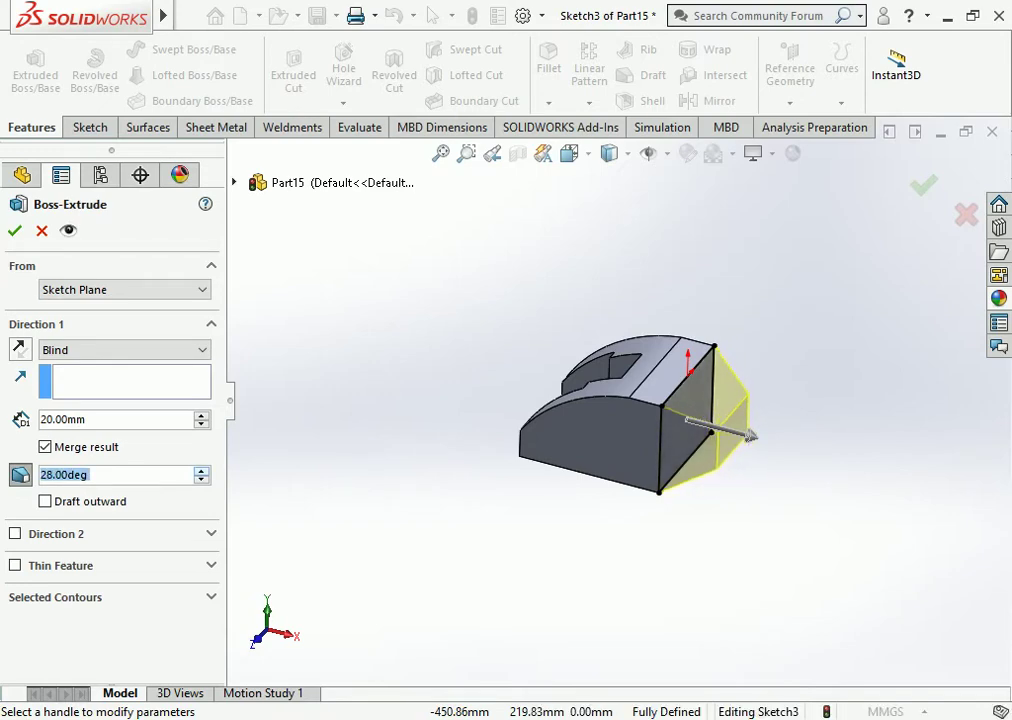
pyautogui.press('Return')
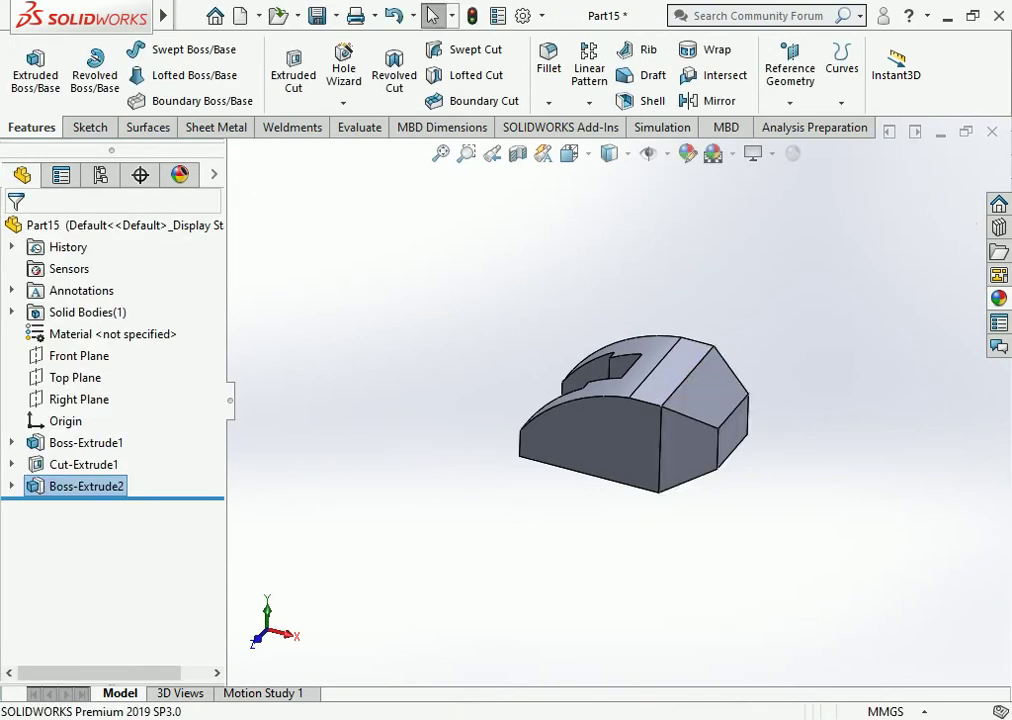
# - Assign AISI 1020 from the Steel library as the part's material
pyautogui.moveTo(600, 420); pyautogui.dragTo(680, 430, button='middle')
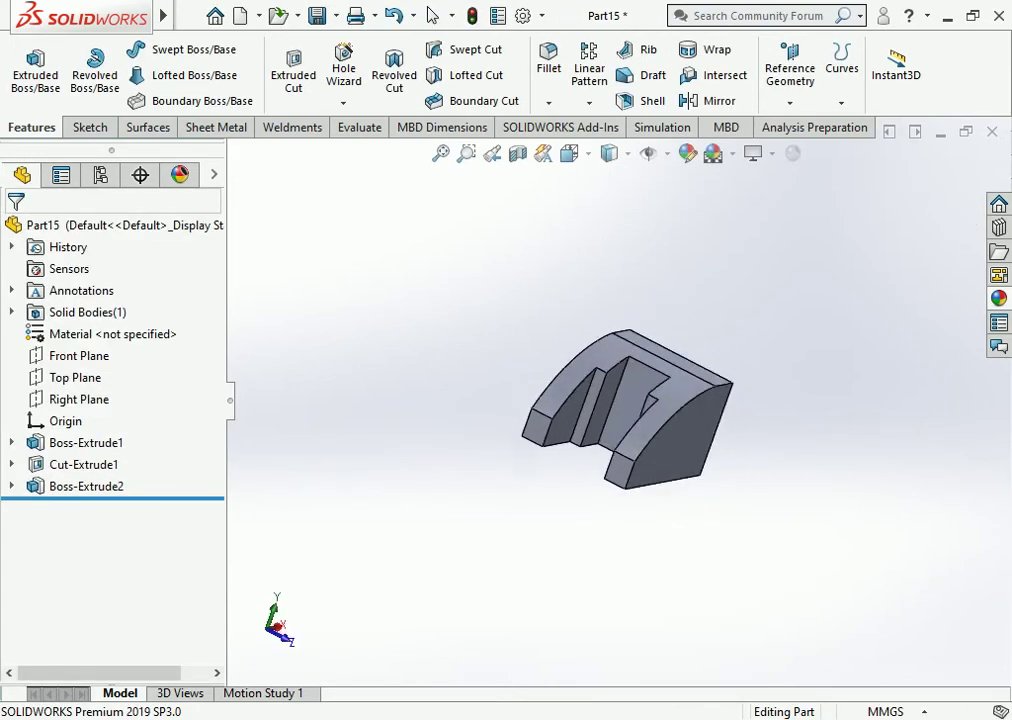
pyautogui.moveTo(600, 420); pyautogui.dragTo(650, 430, button='middle')
pyautogui.press('f')
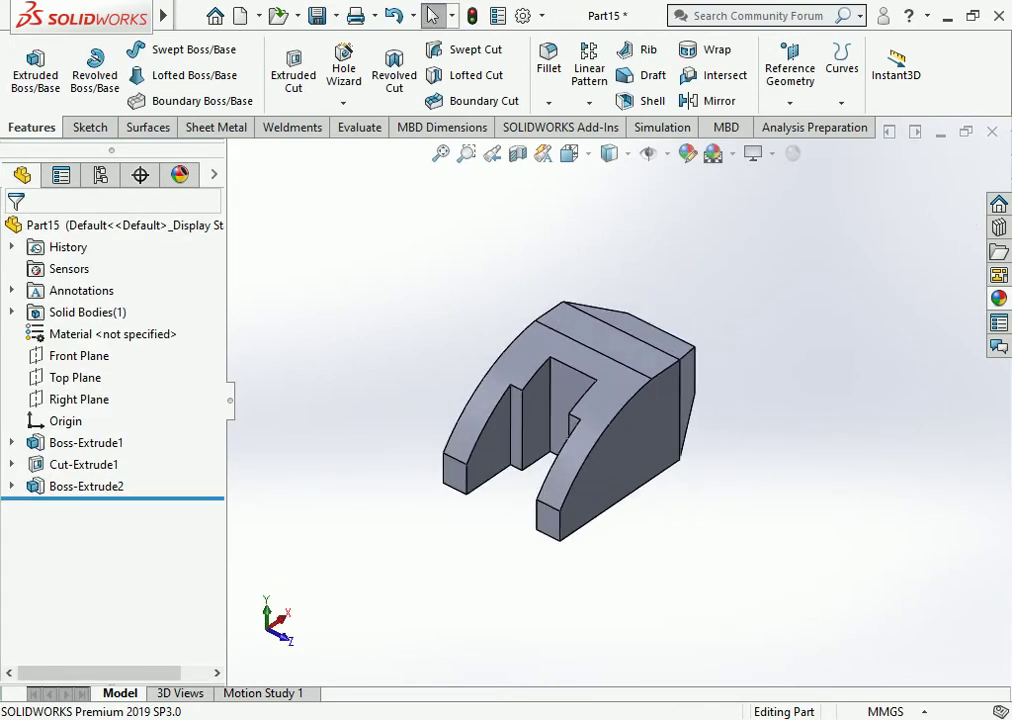
pyautogui.scroll(-2, 763, 525)
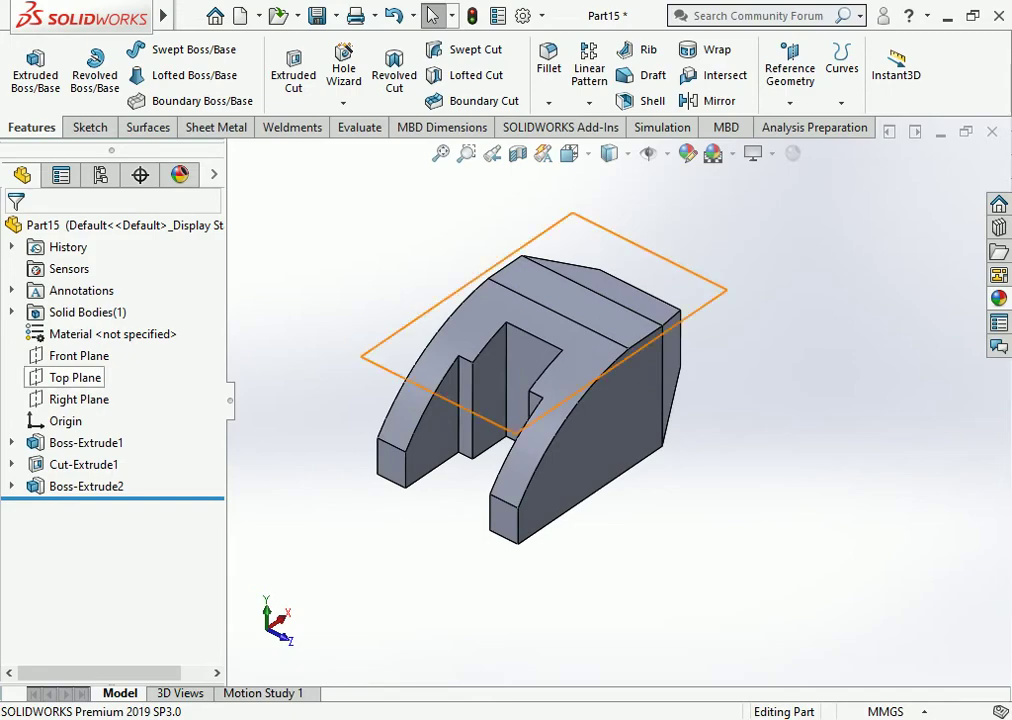
pyautogui.rightClick(88, 334)
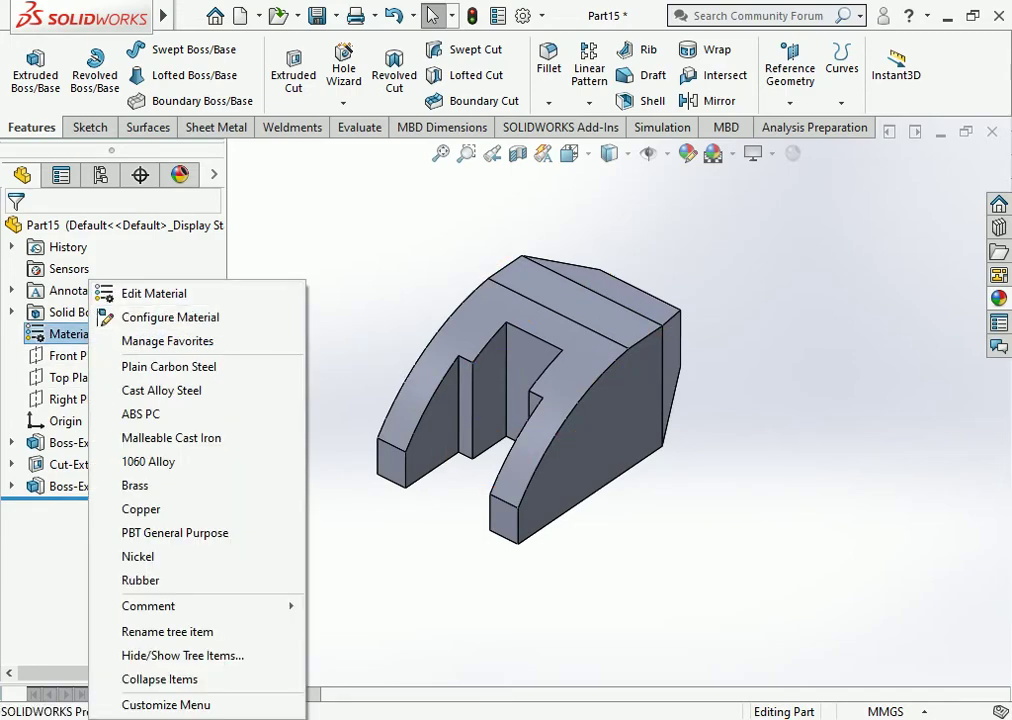
pyautogui.click(154, 293)
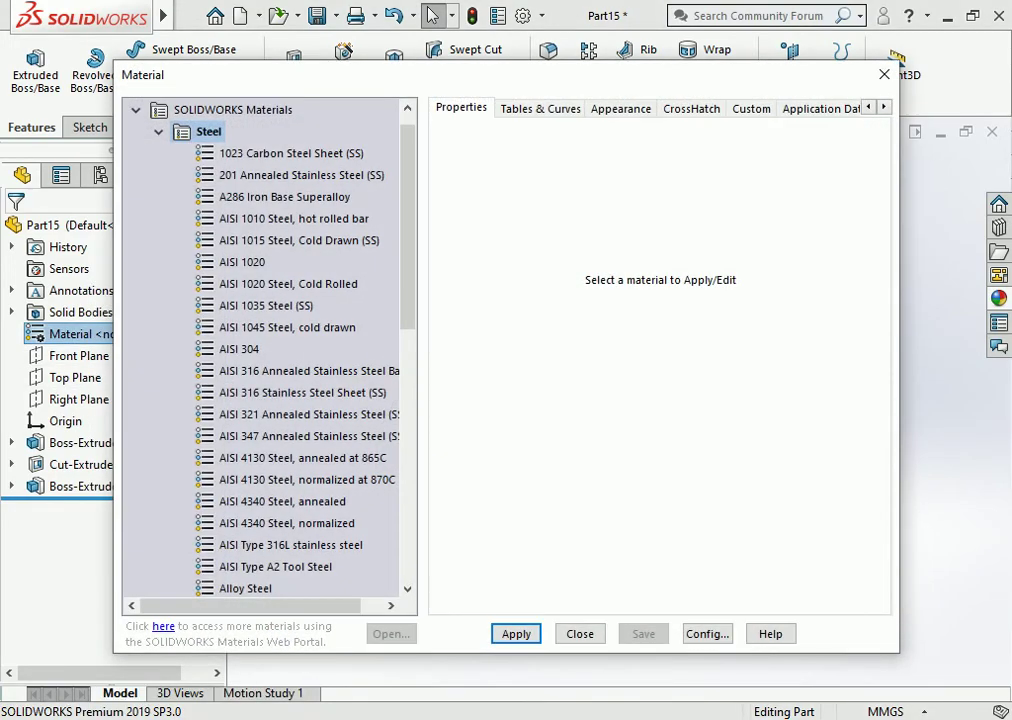
pyautogui.doubleClick(242, 262)
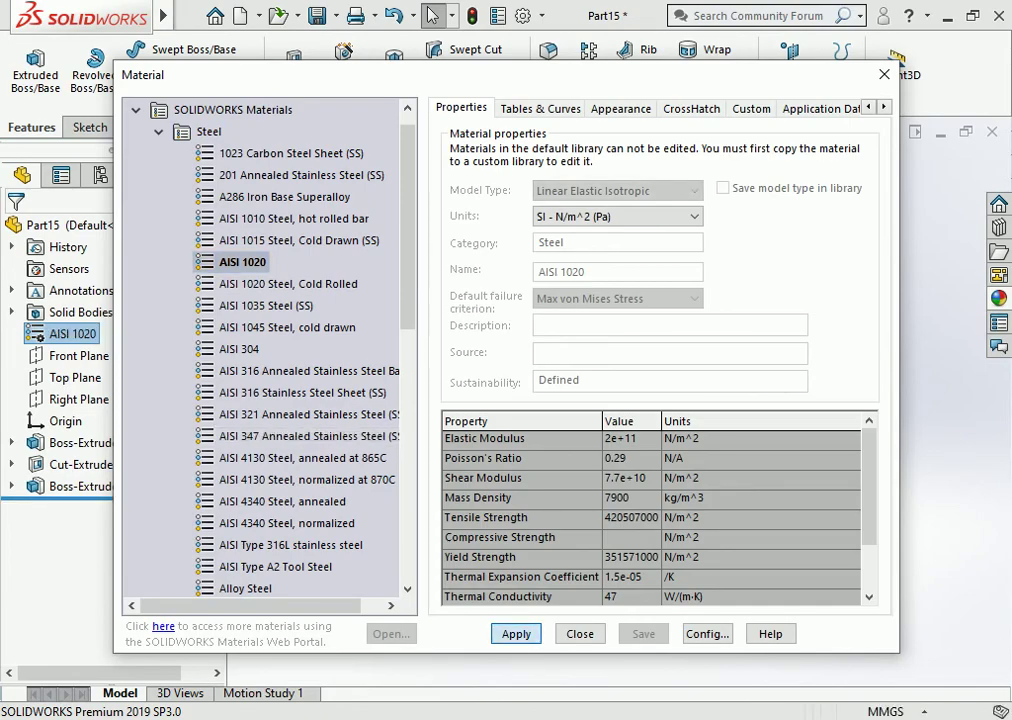
pyautogui.click(580, 633)
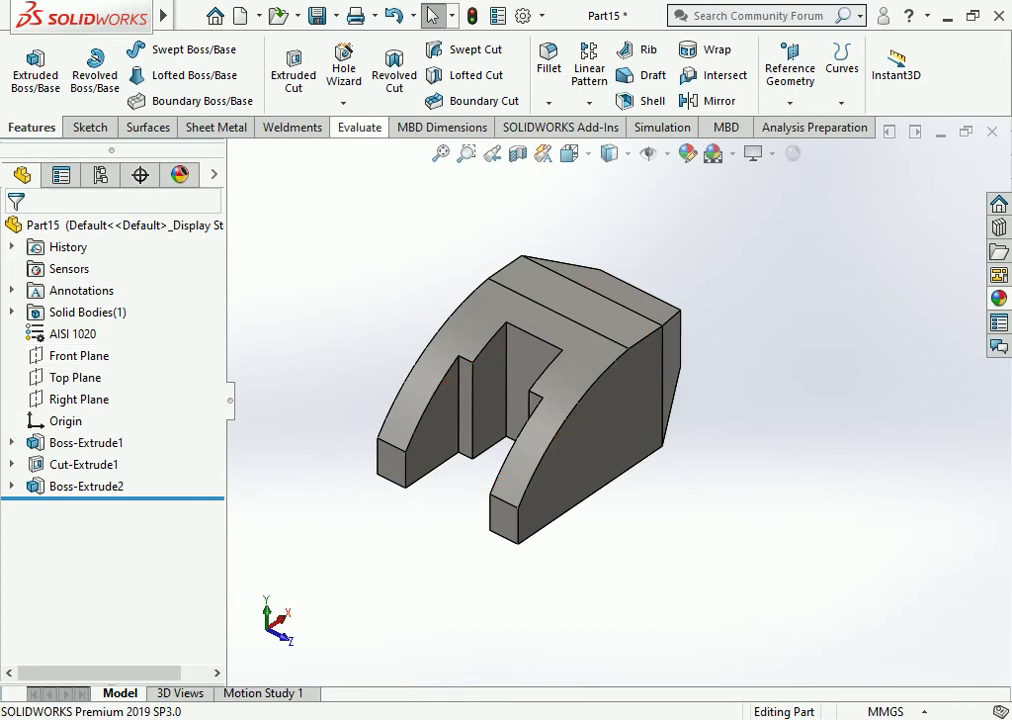
# - Check the Mass Properties report, reading the 763.37 g mass, then close it
pyautogui.click(359, 127)
pyautogui.click(258, 72)
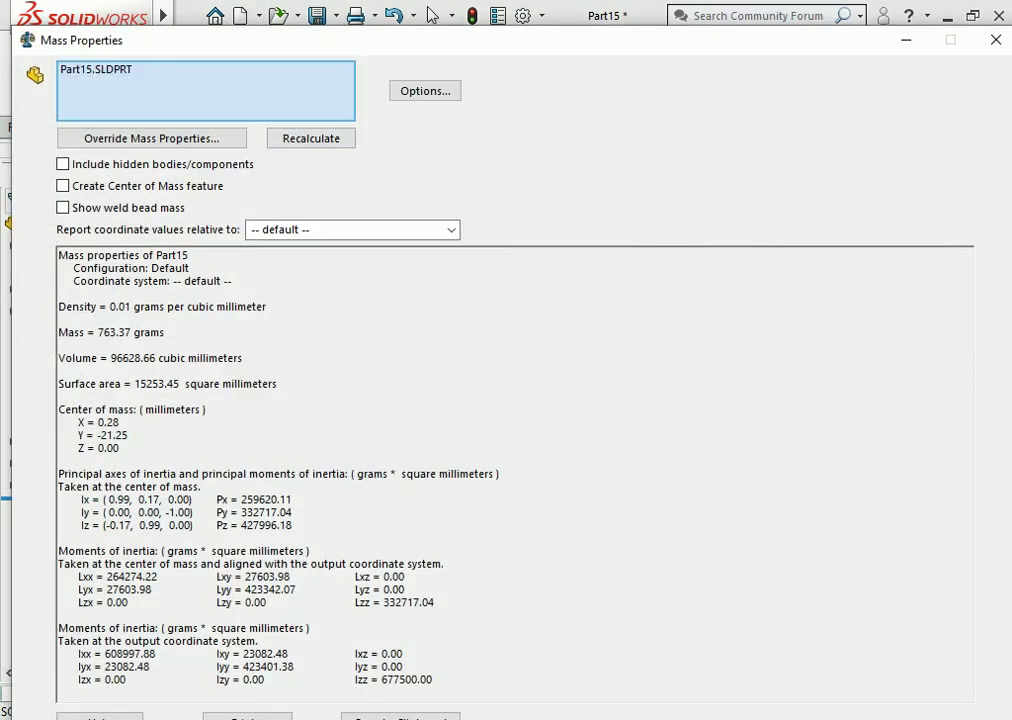
pyautogui.moveTo(58, 332); pyautogui.dragTo(165, 332)
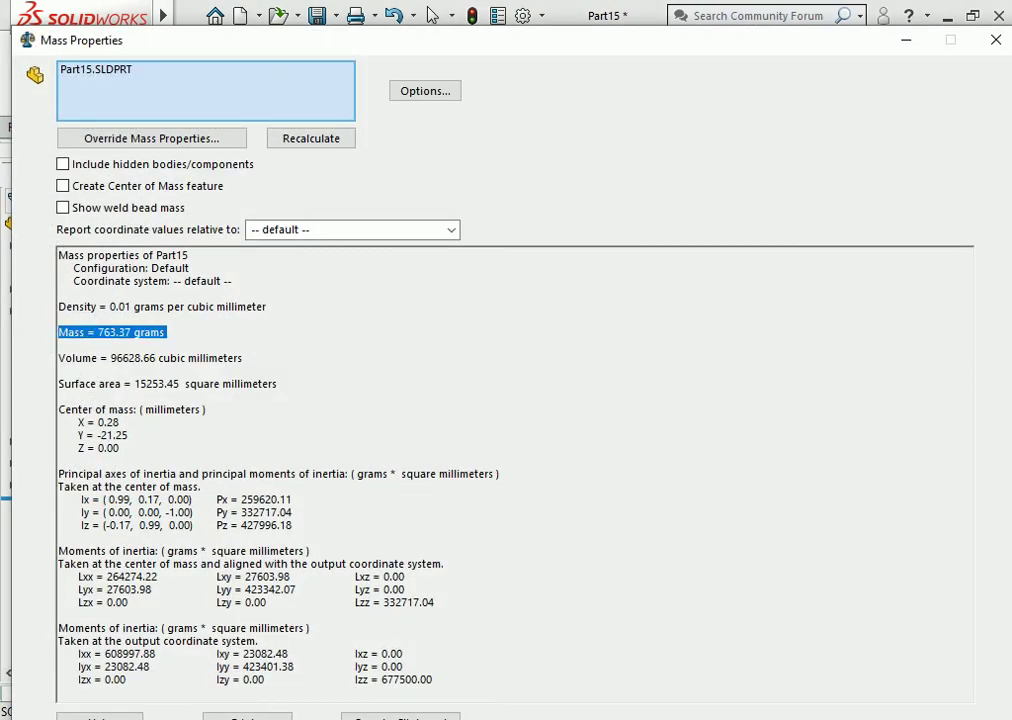
pyautogui.press('Escape')
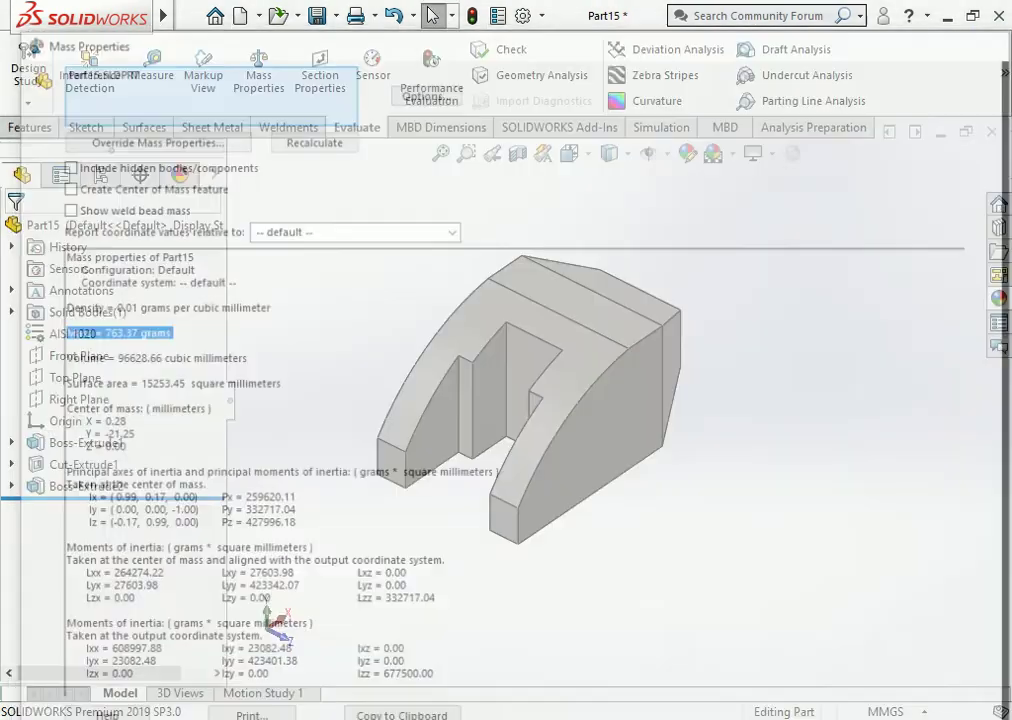